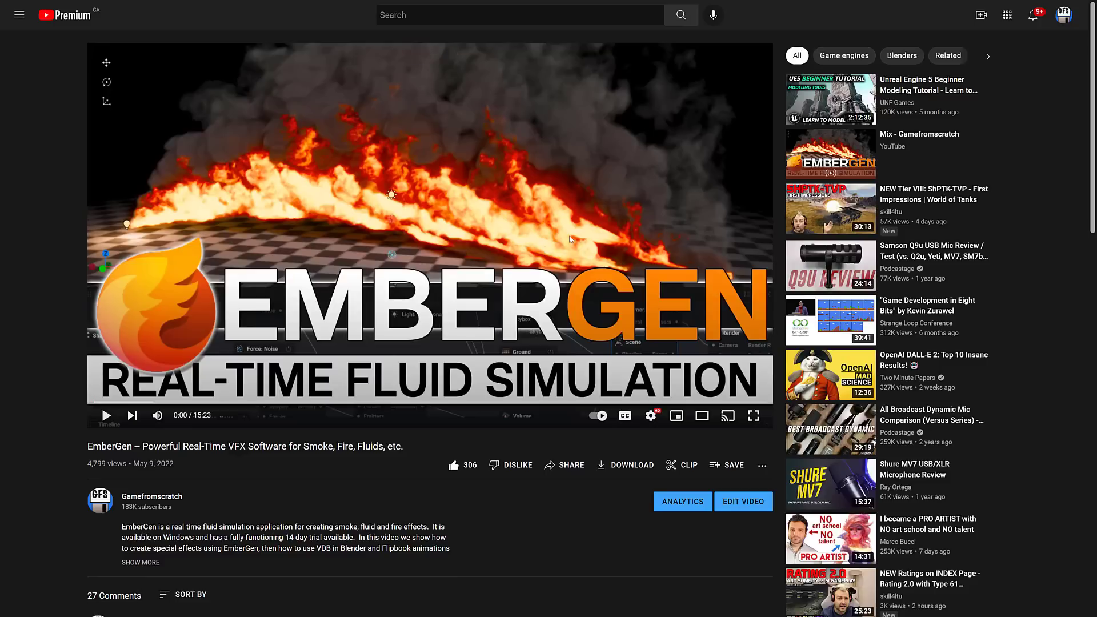
- Switch to the gametextureviewer.com homepage tab and review its Download and Buy License section
key(alt+Left)
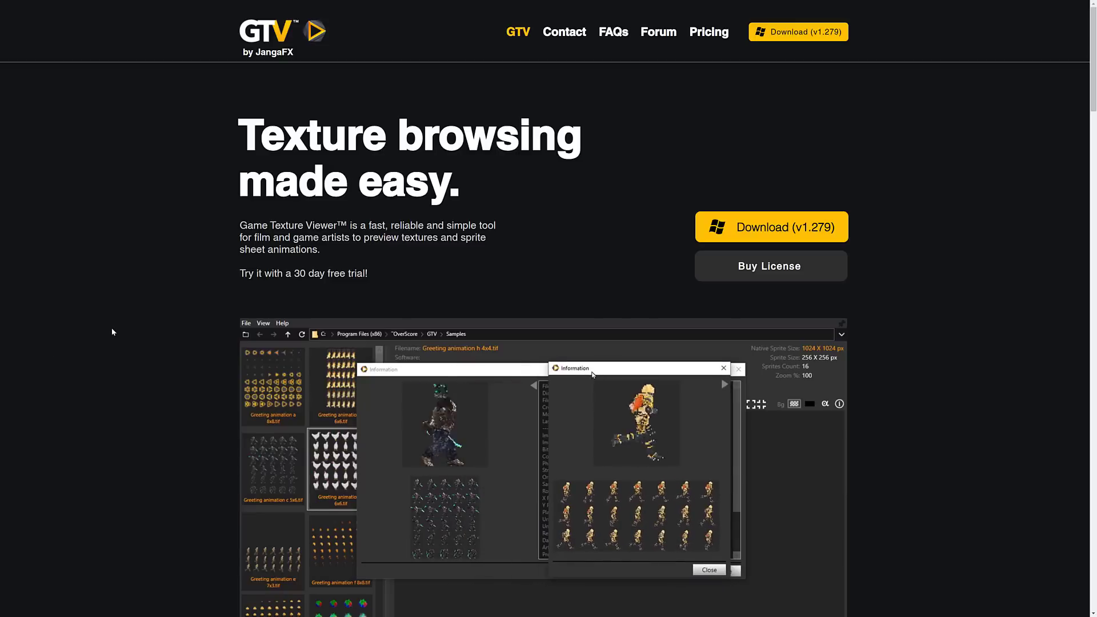
- Switch to GTV and open the Downloads\Main\textures folder, listing 122 textures
key(alt+Tab)
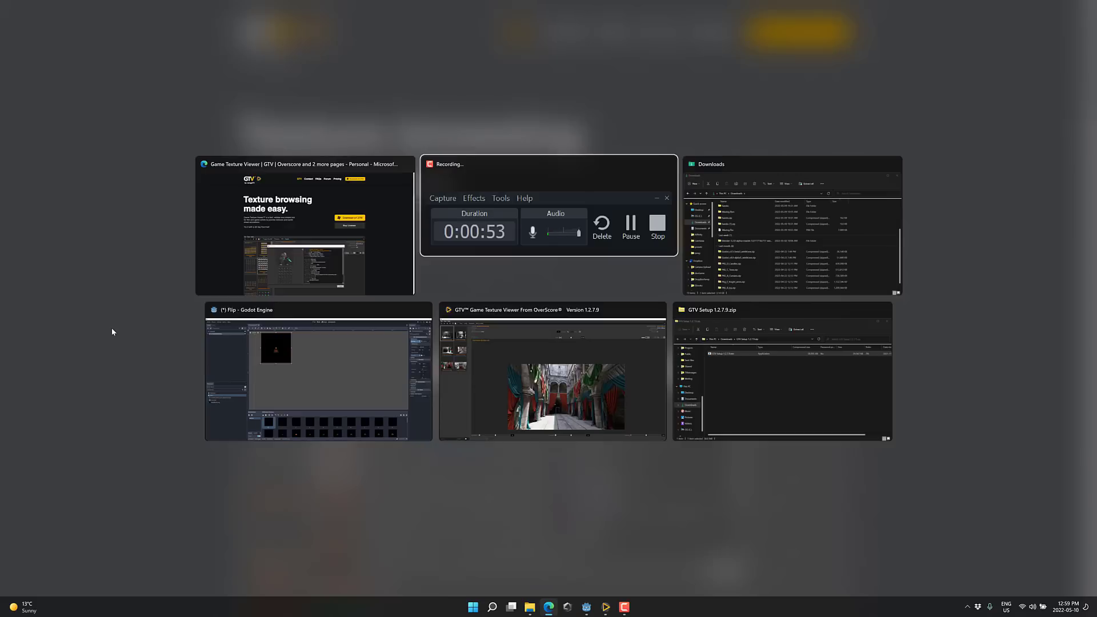
key(alt+Tab)
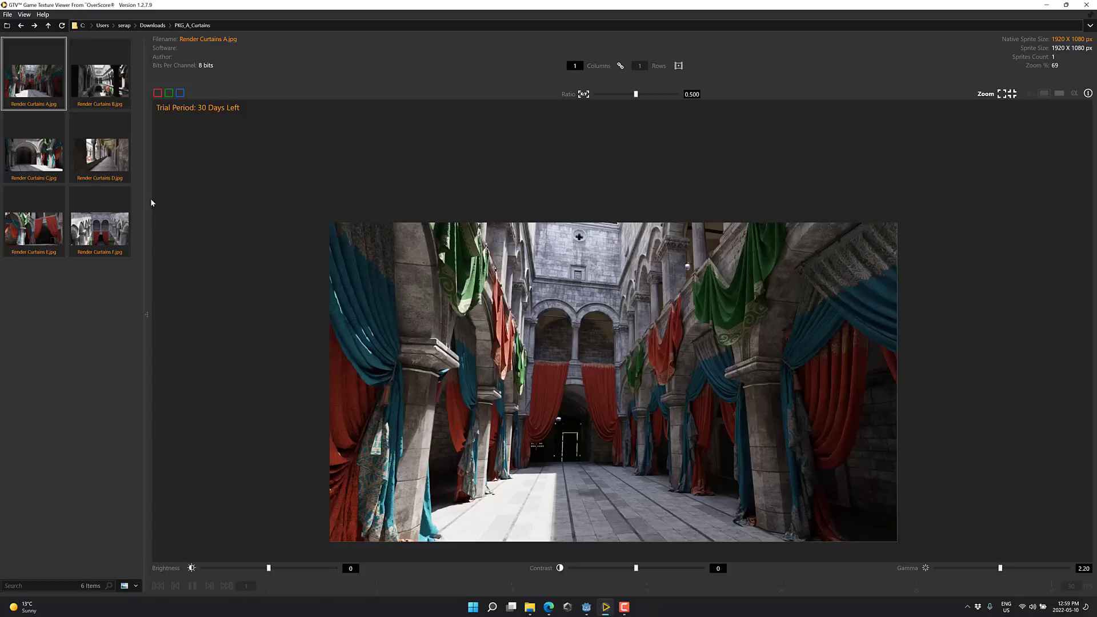
click(1089, 27)
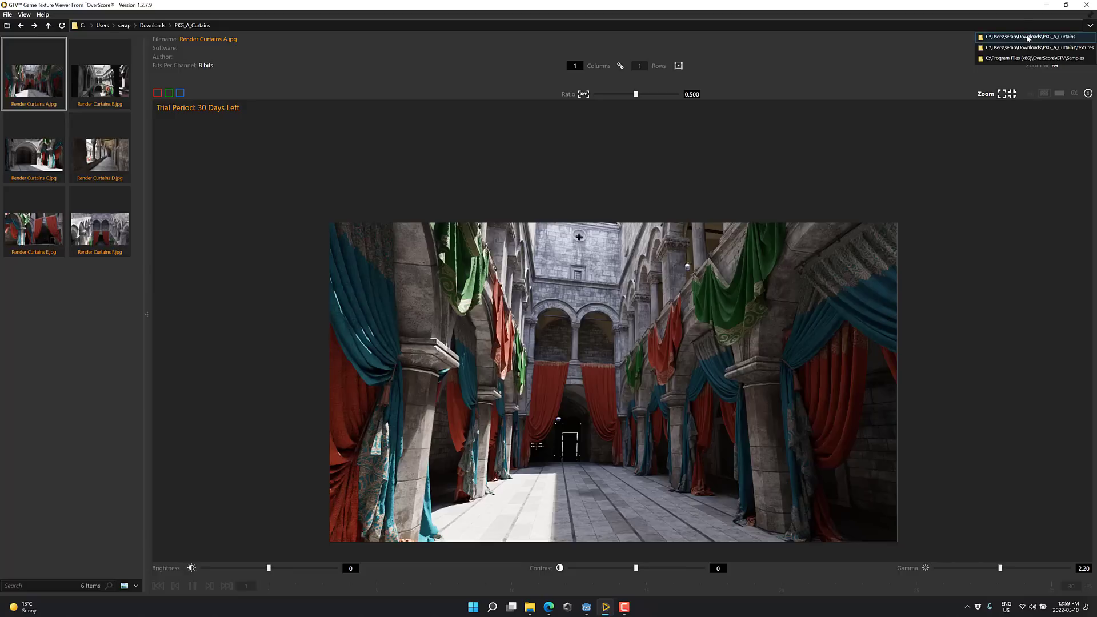
click(8, 14)
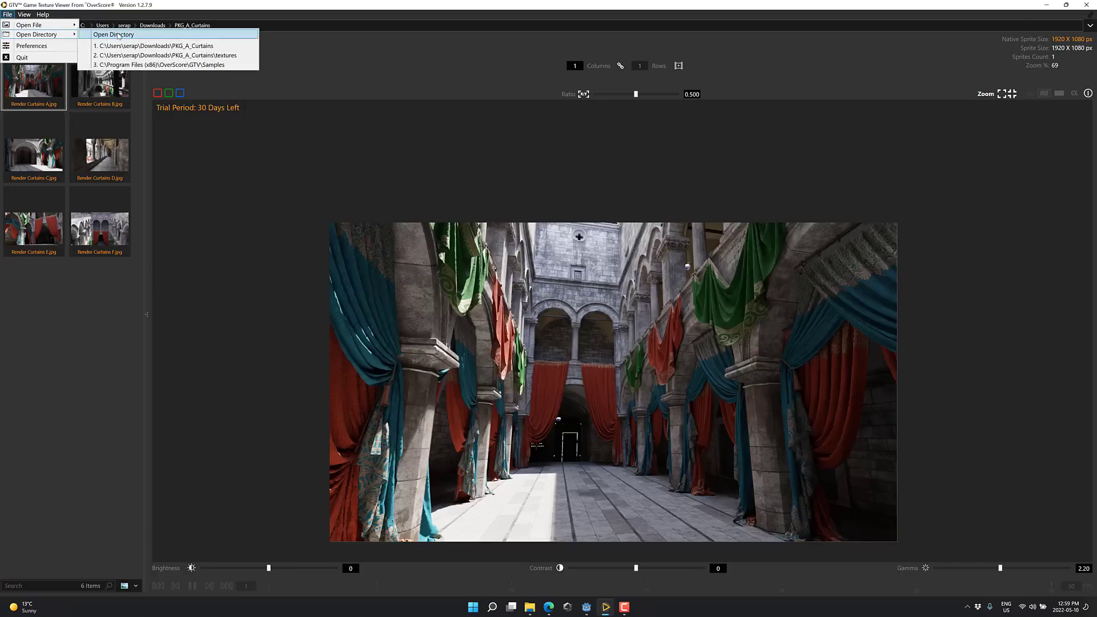
click(103, 34)
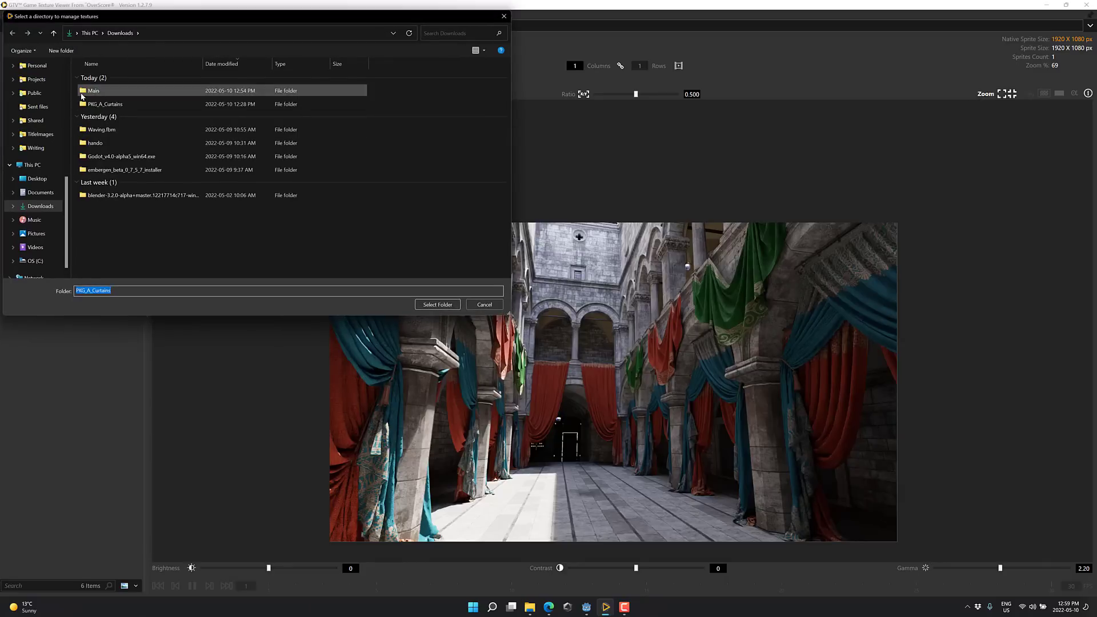
double_click(86, 91)
double_click(90, 79)
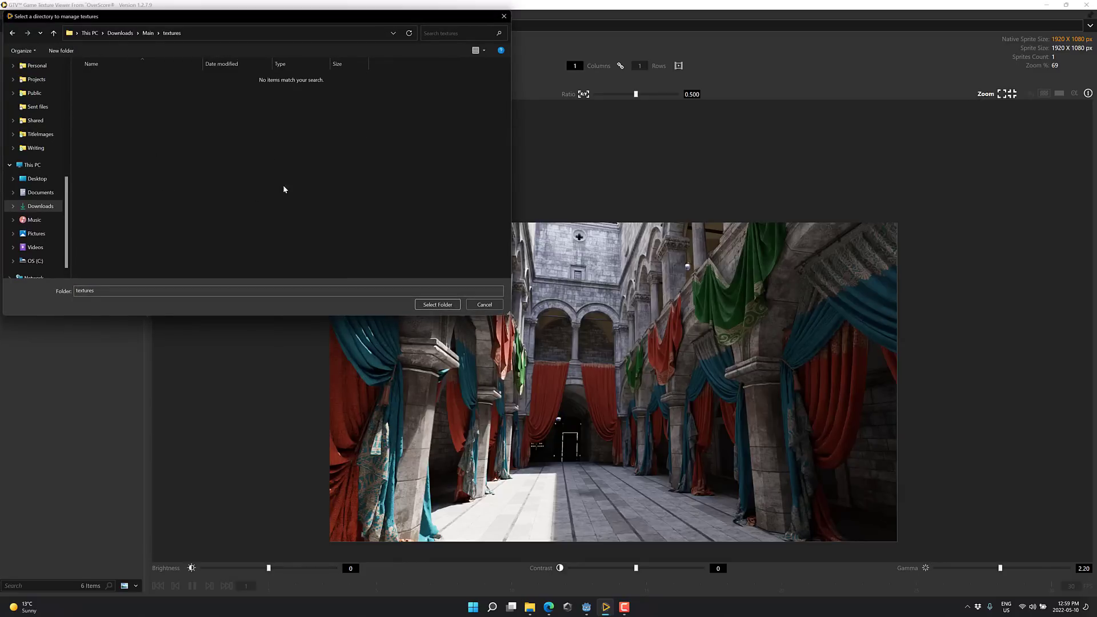
click(436, 305)
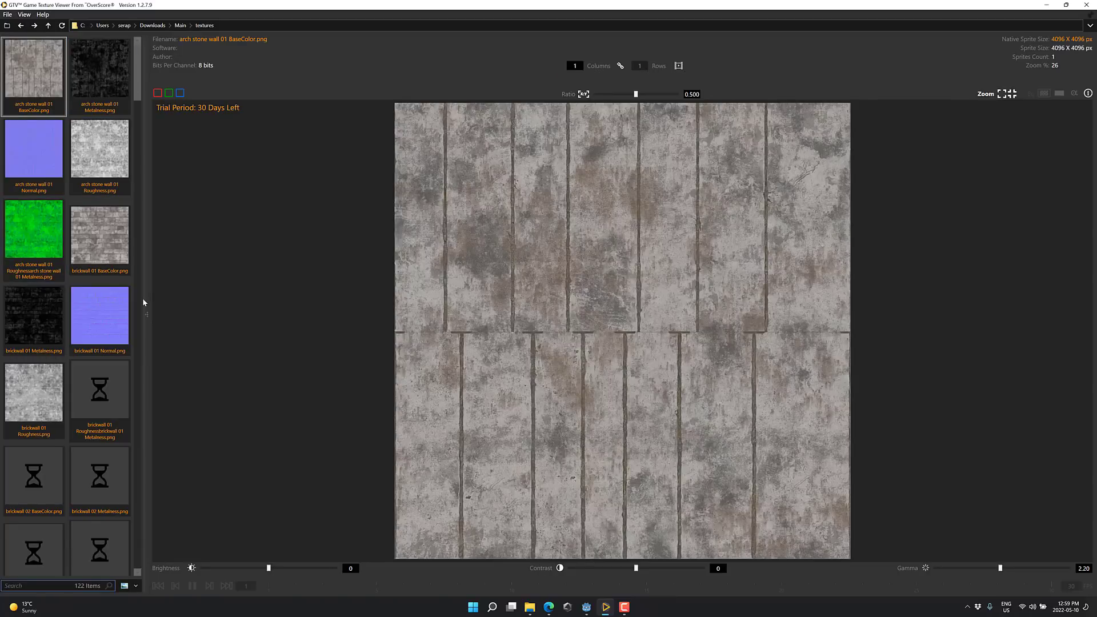
scroll(78, 240, down, 1)
scroll(79, 240, down, 3)
scroll(85, 343, down, 3)
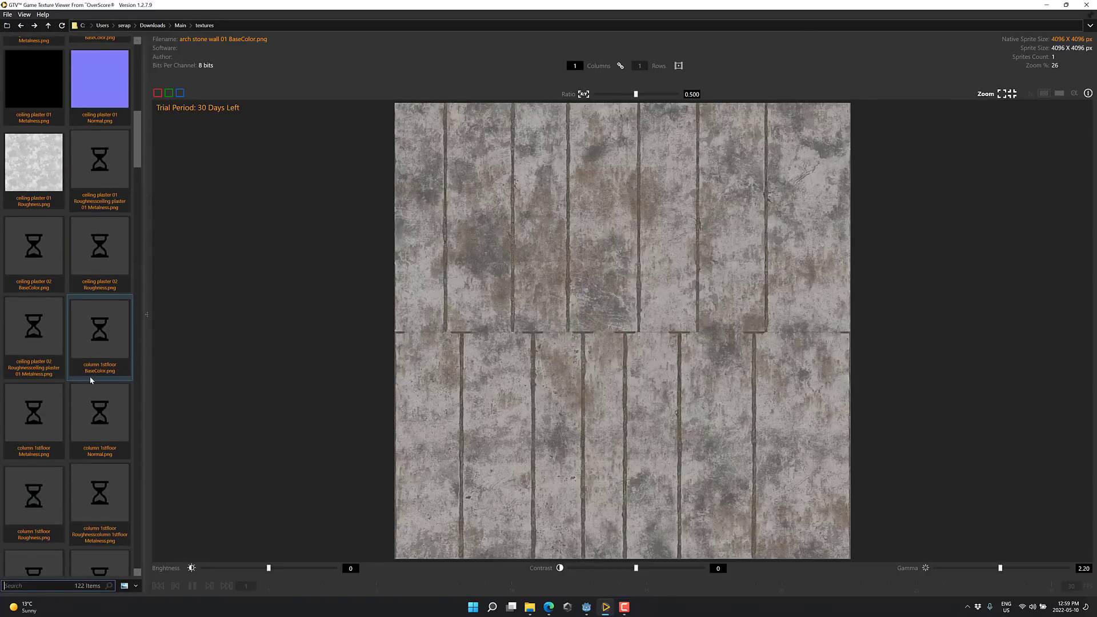
scroll(96, 289, up, 5)
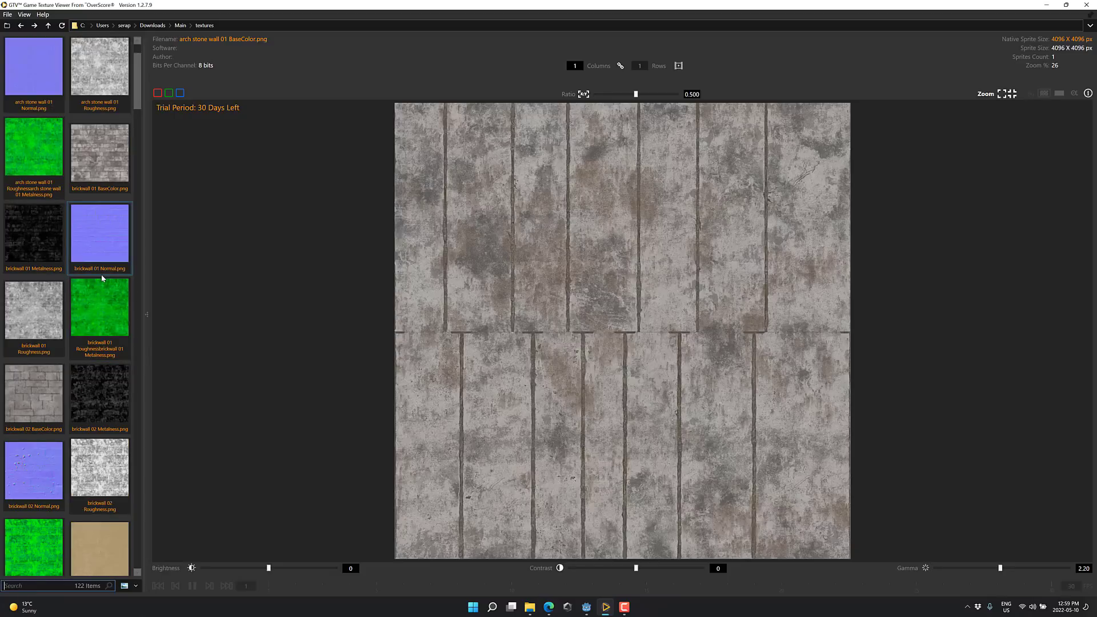
- Filter the textures by name for brick and switch to compact List view
click(43, 582)
text(ck)
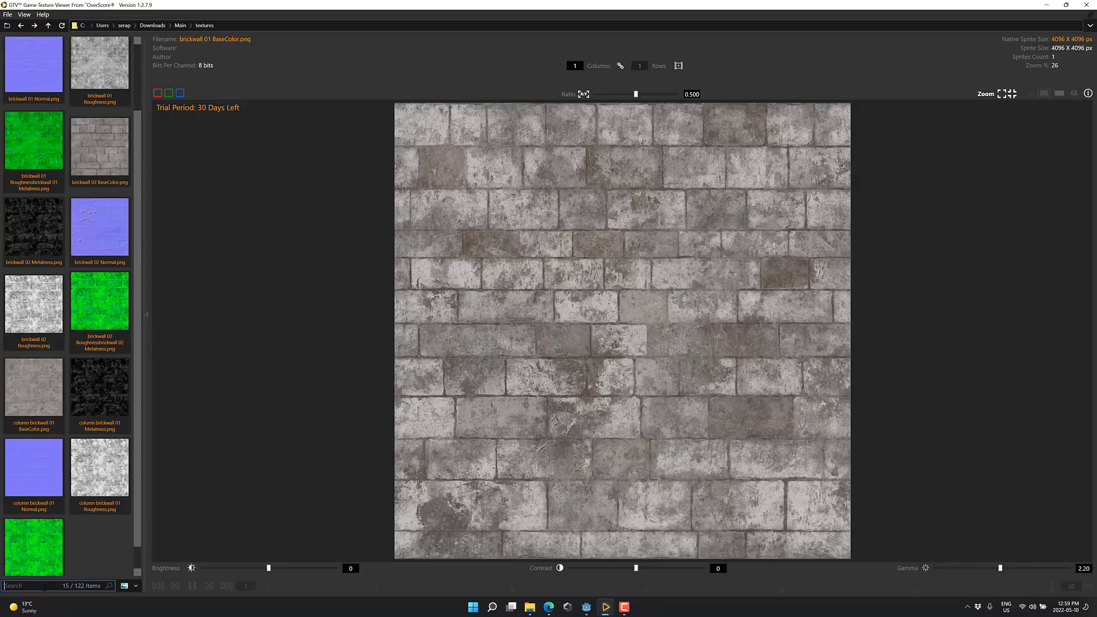
click(134, 586)
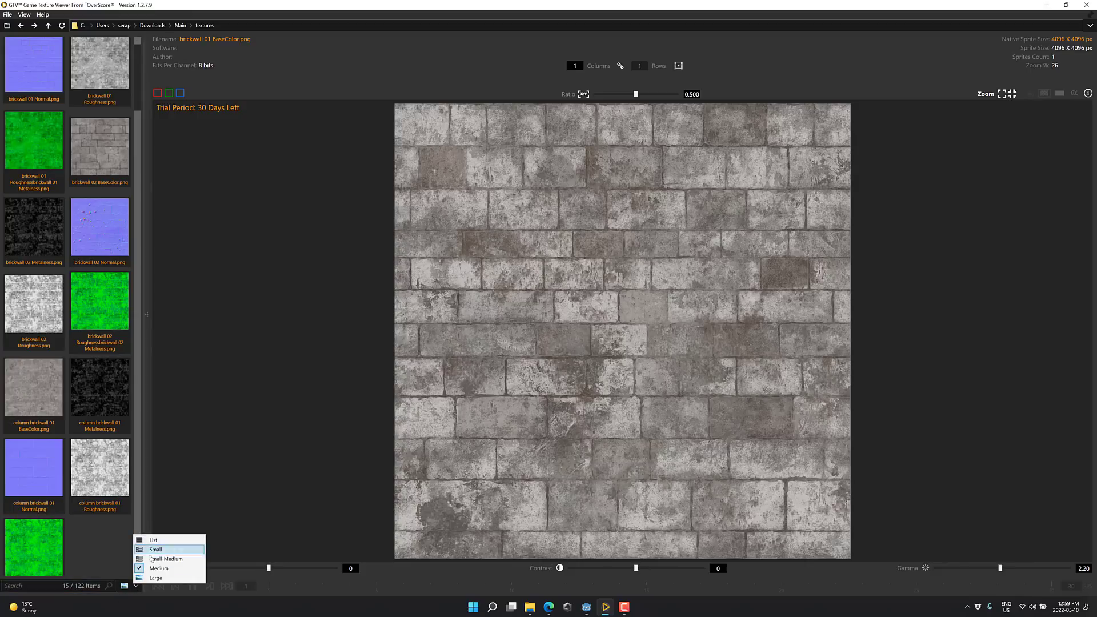
click(147, 550)
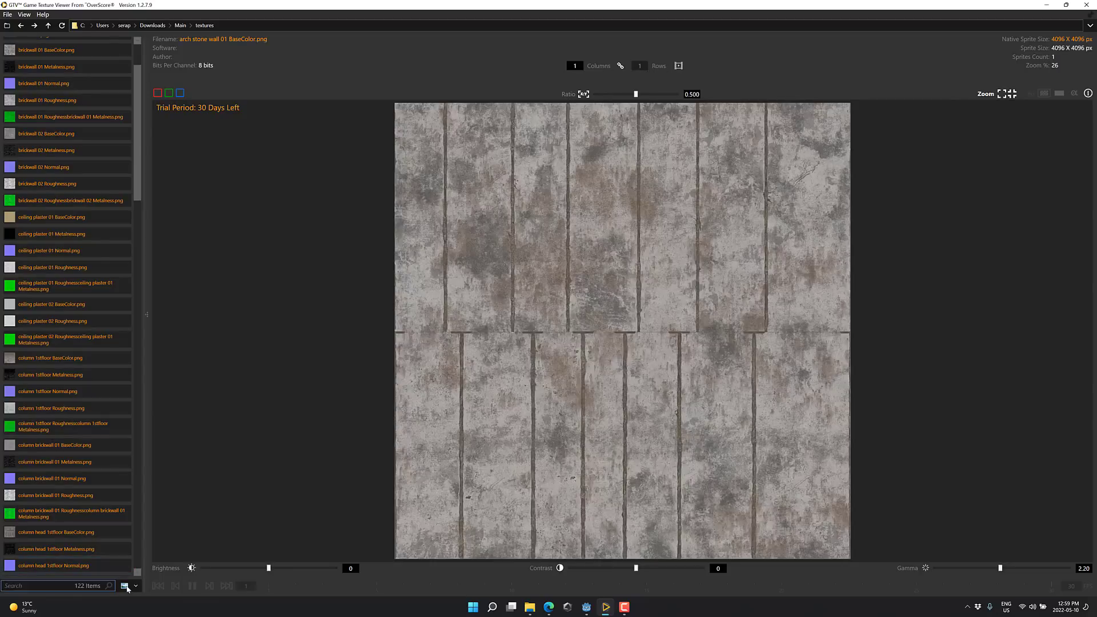
- Try Medium and Large thumbnail sizes, ending on the Medium two-column grid
click(123, 585)
click(151, 568)
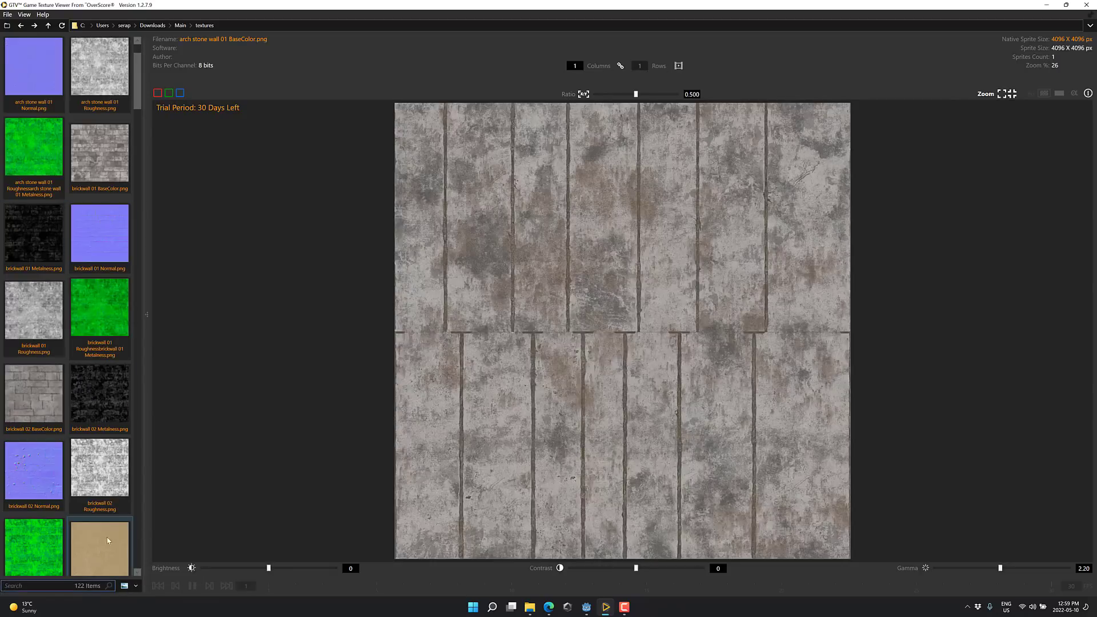
click(135, 585)
click(155, 550)
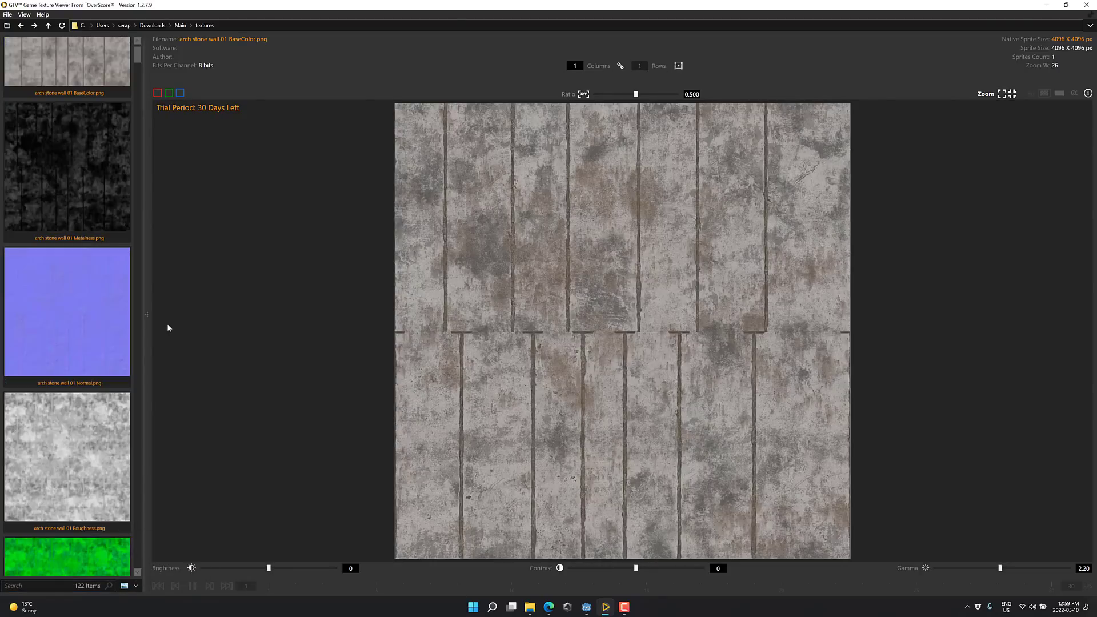
click(132, 585)
click(144, 568)
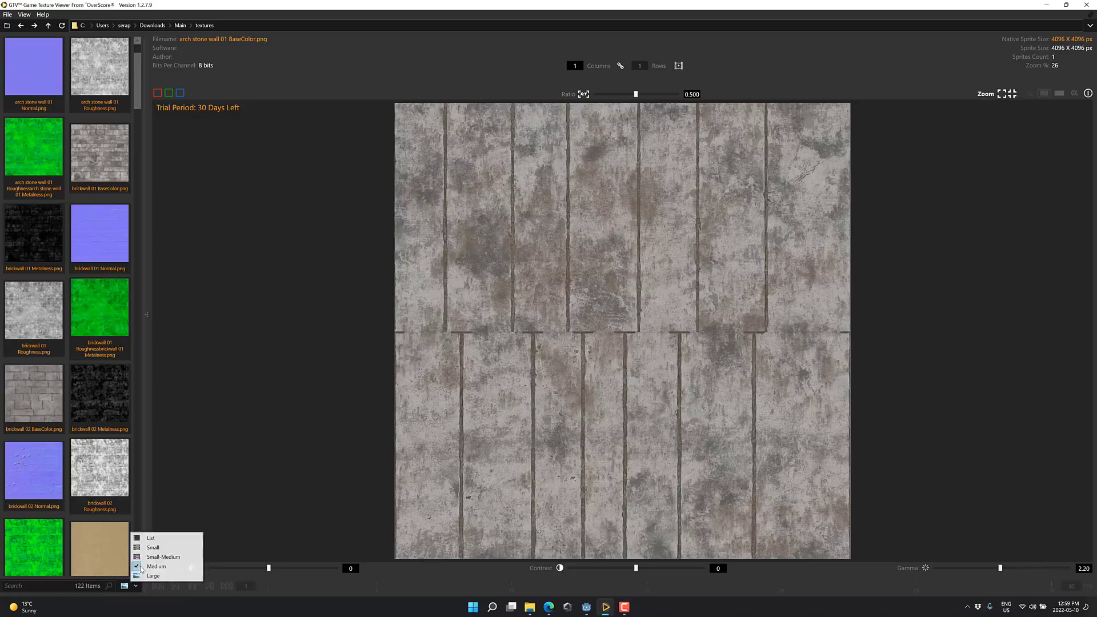
scroll(79, 244, down, 2)
scroll(80, 244, down, 1)
scroll(80, 243, down, 1)
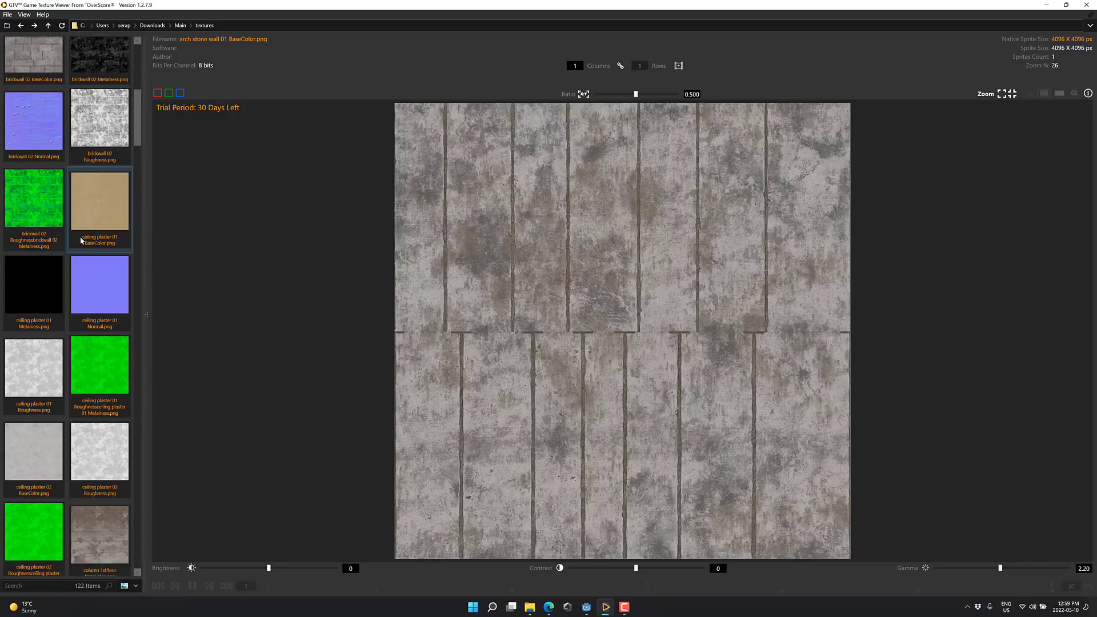
scroll(79, 244, down, 2)
- Snap GTV beside Godot, copy column_1stfloor_Metalness.png into res://, then maximize GTV
key(super+Left)
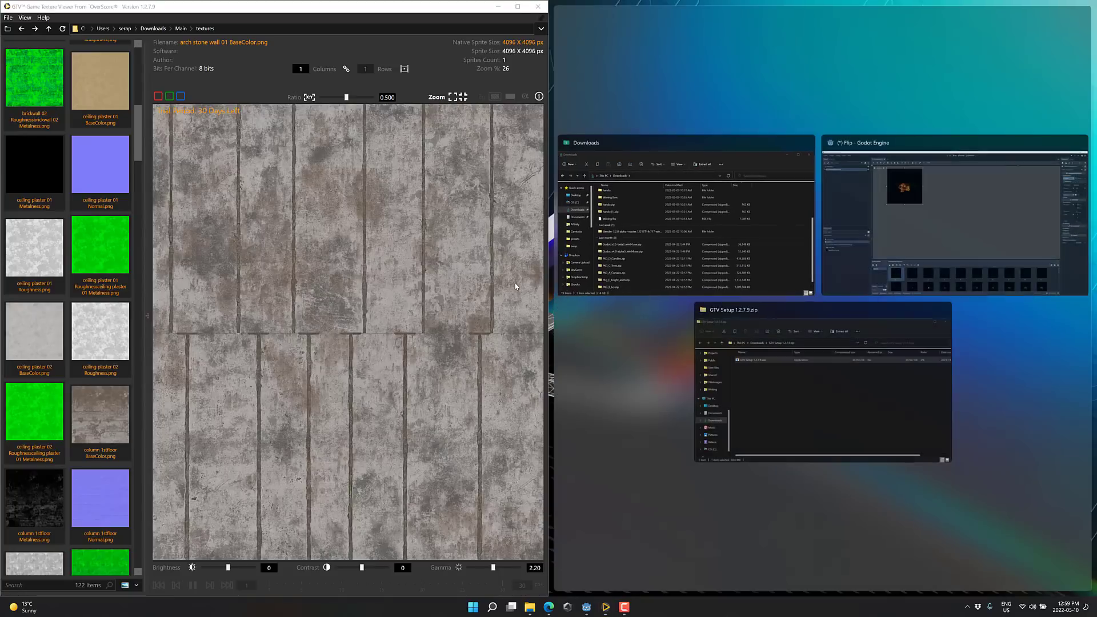
click(991, 205)
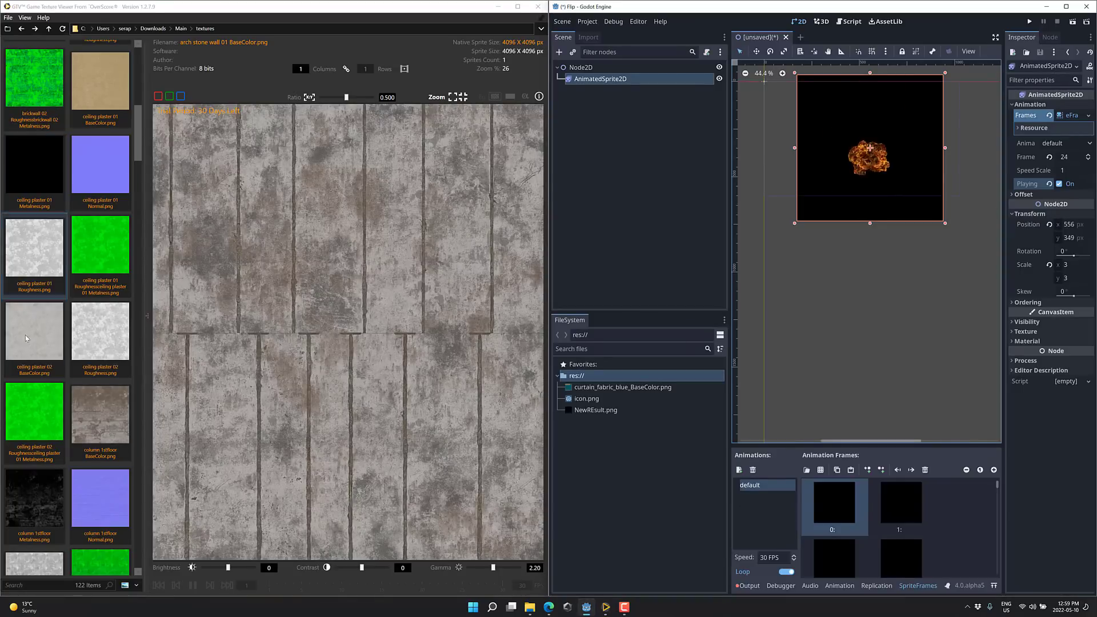
mouse_move(43, 498)
mouse_down()
mouse_move(615, 429)
mouse_move(624, 382)
mouse_up()
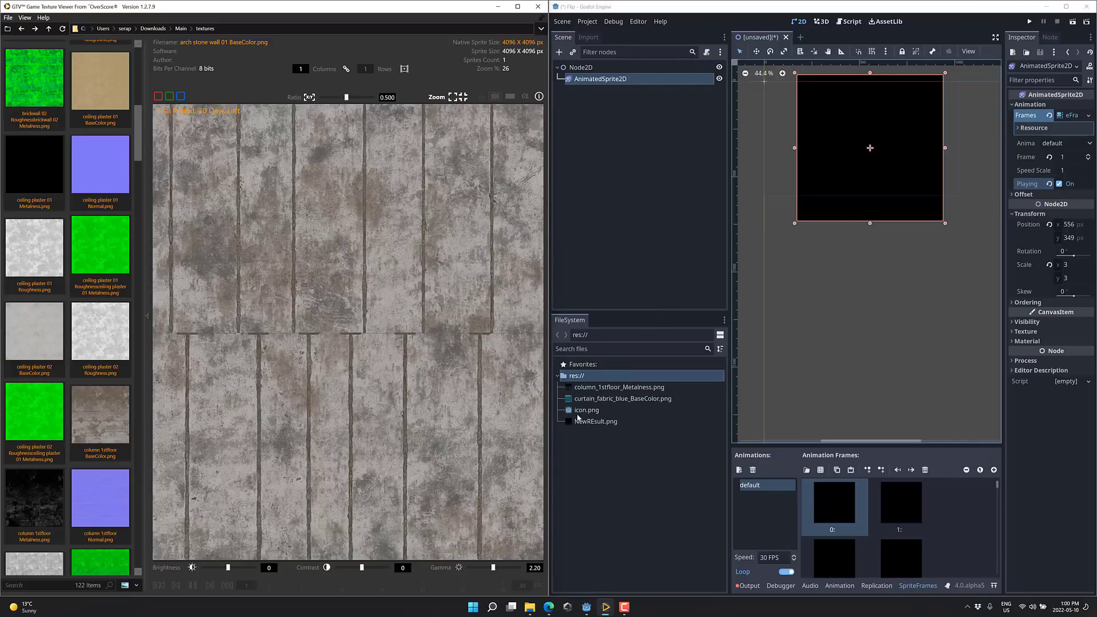
click(518, 7)
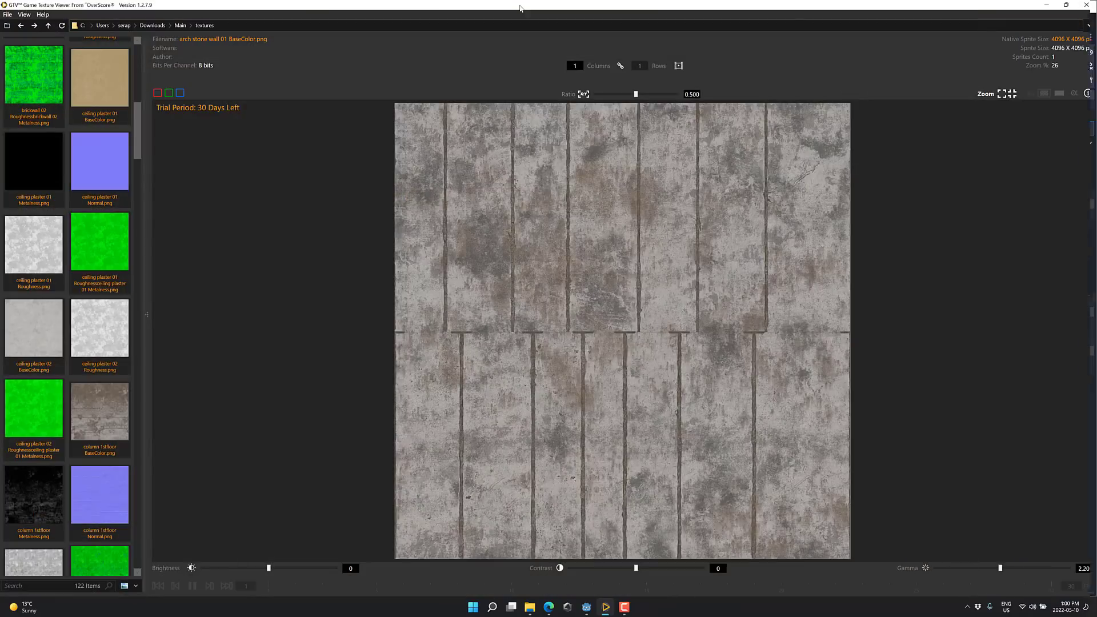
- View the file information for column_1stfloor_BaseColor, then close it
right_click(82, 412)
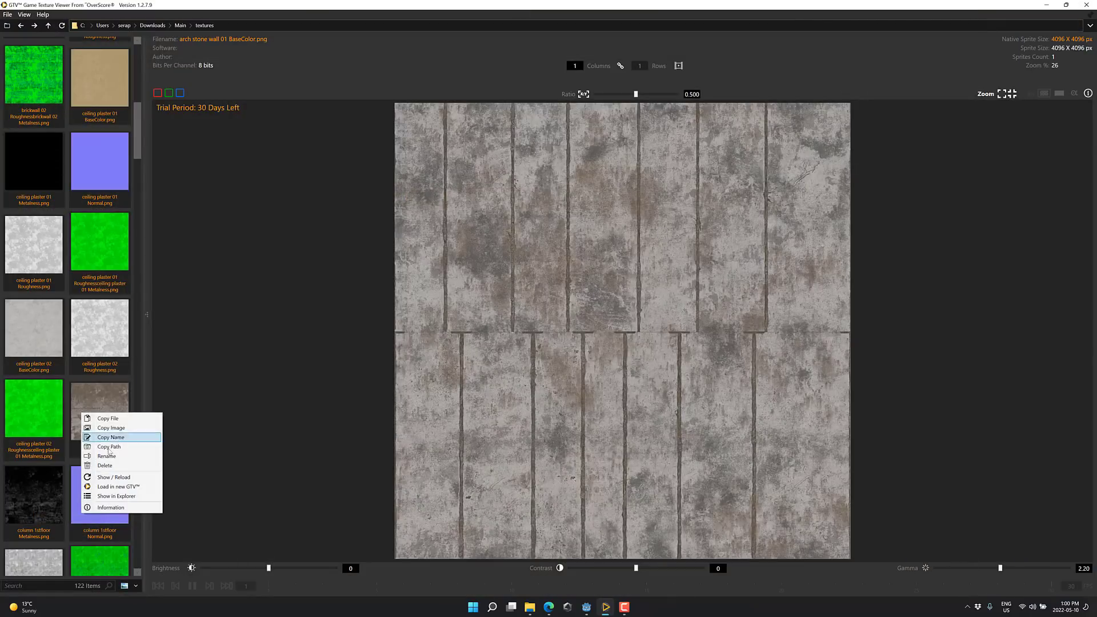
click(125, 507)
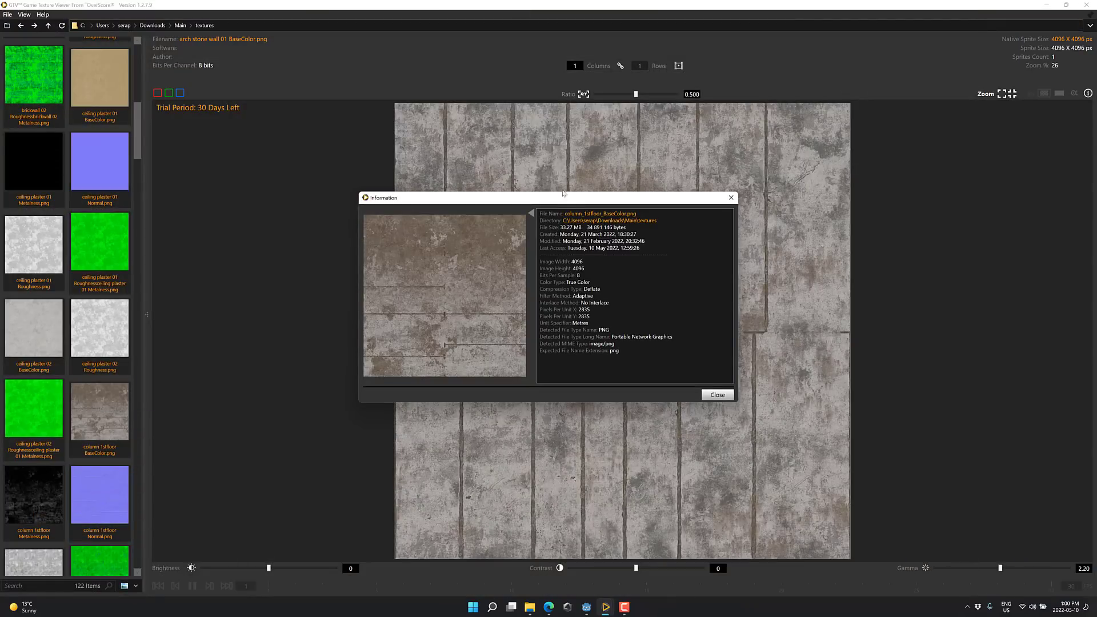
drag(563, 193, 405, 173)
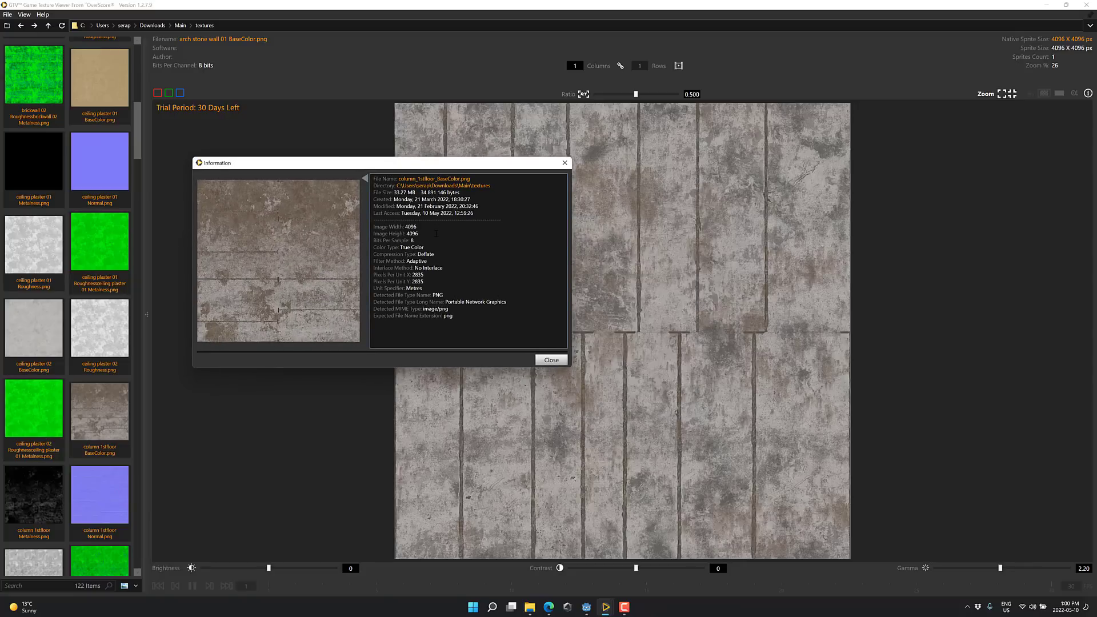
click(554, 359)
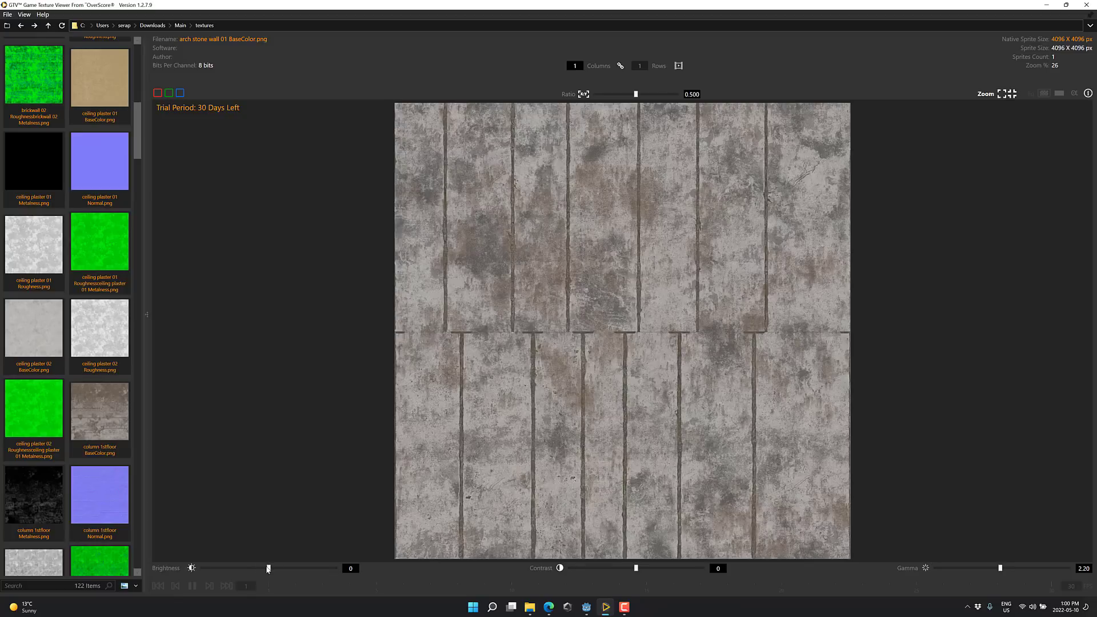
- Adjust preview brightness and contrast, and toggle Zoom 1:1 then fit to view
mouse_move(268, 566)
mouse_down()
mouse_move(205, 569)
mouse_move(270, 569)
mouse_up()
drag(622, 571, 658, 568)
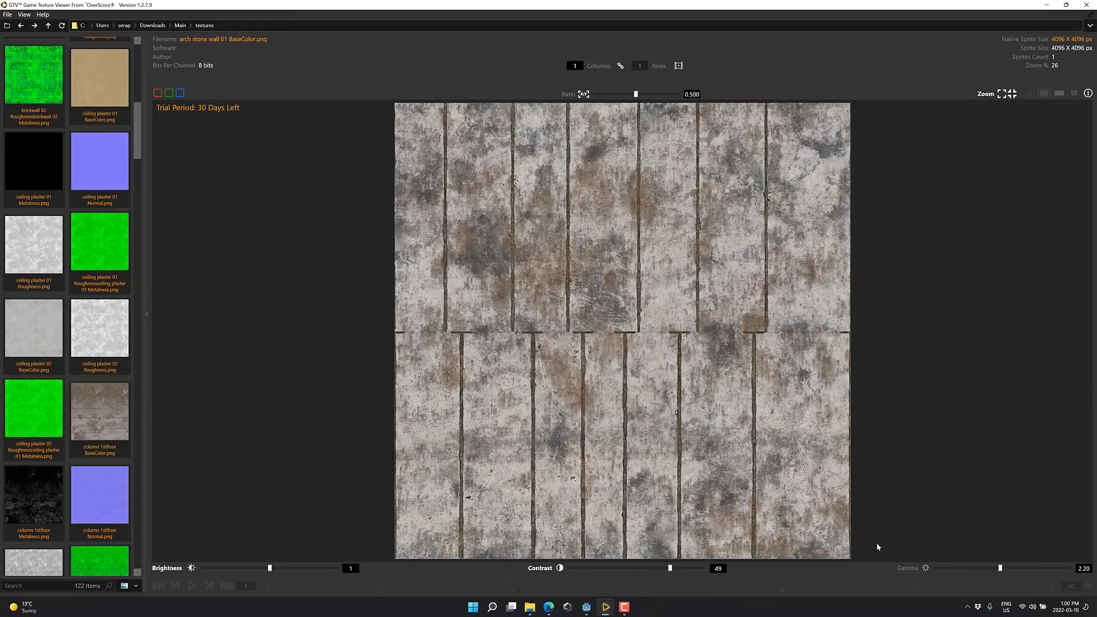
click(1014, 94)
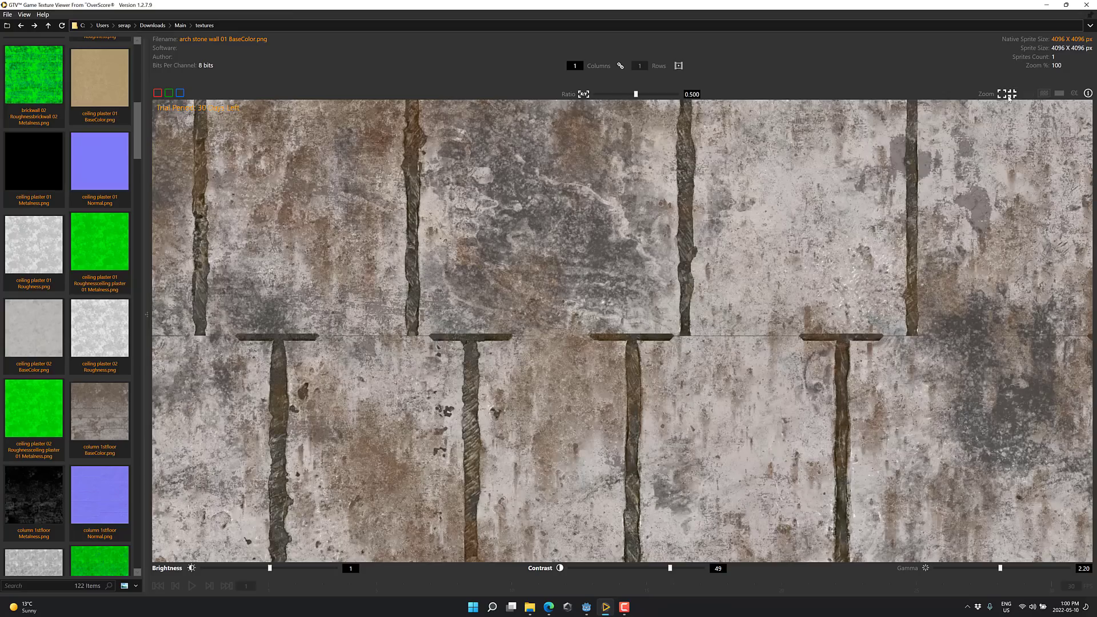
click(1002, 94)
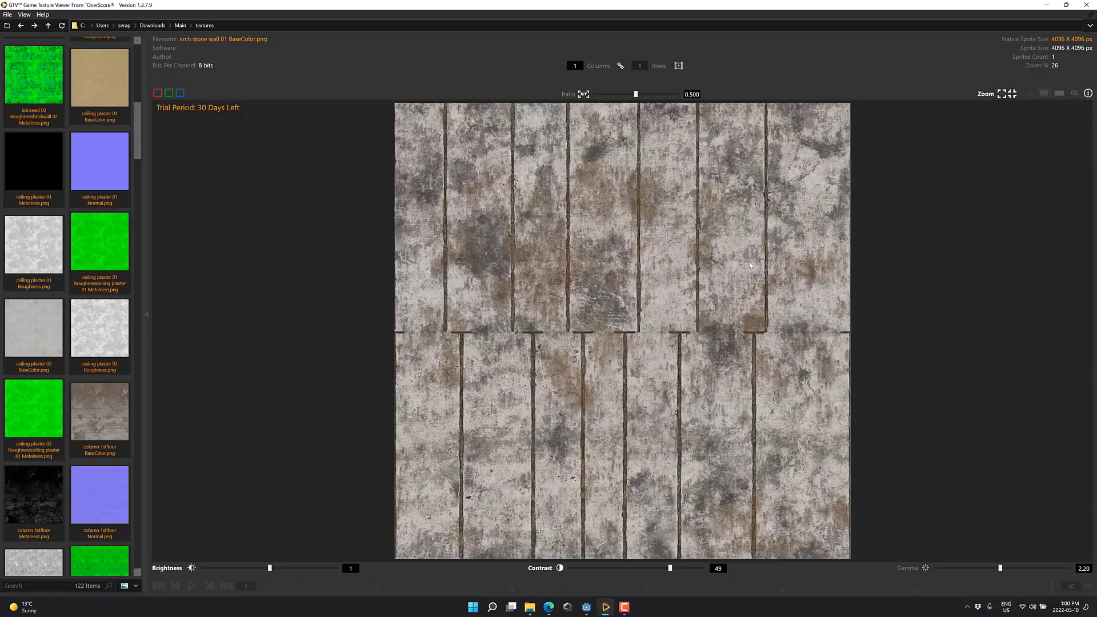
- Preview single colour channels, then load the Samples folder from recent folders
click(157, 93)
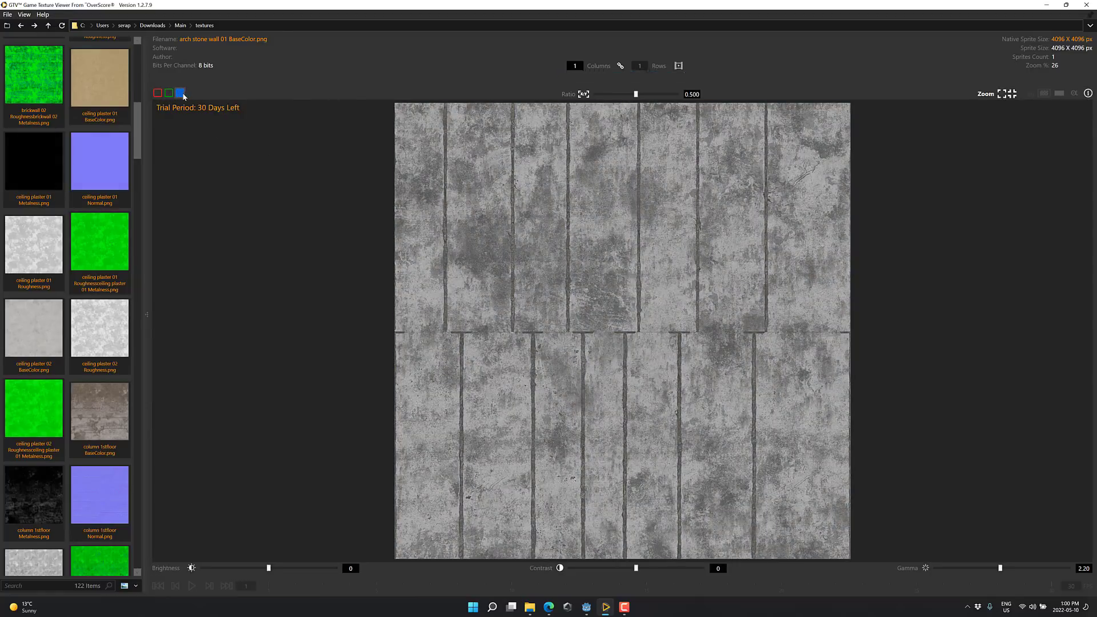
click(160, 94)
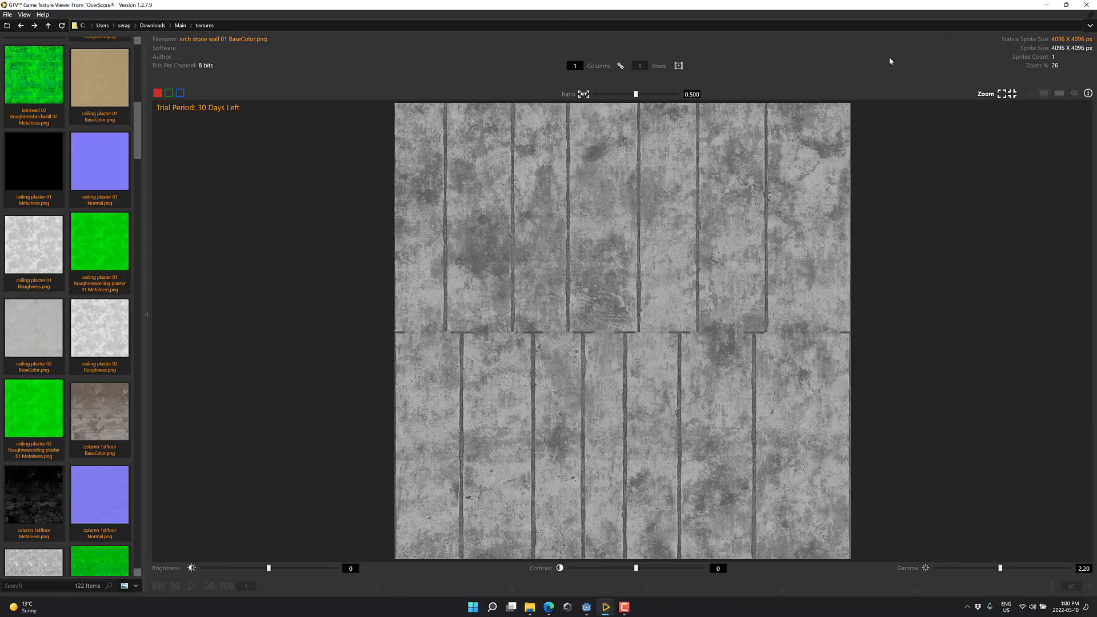
click(1091, 26)
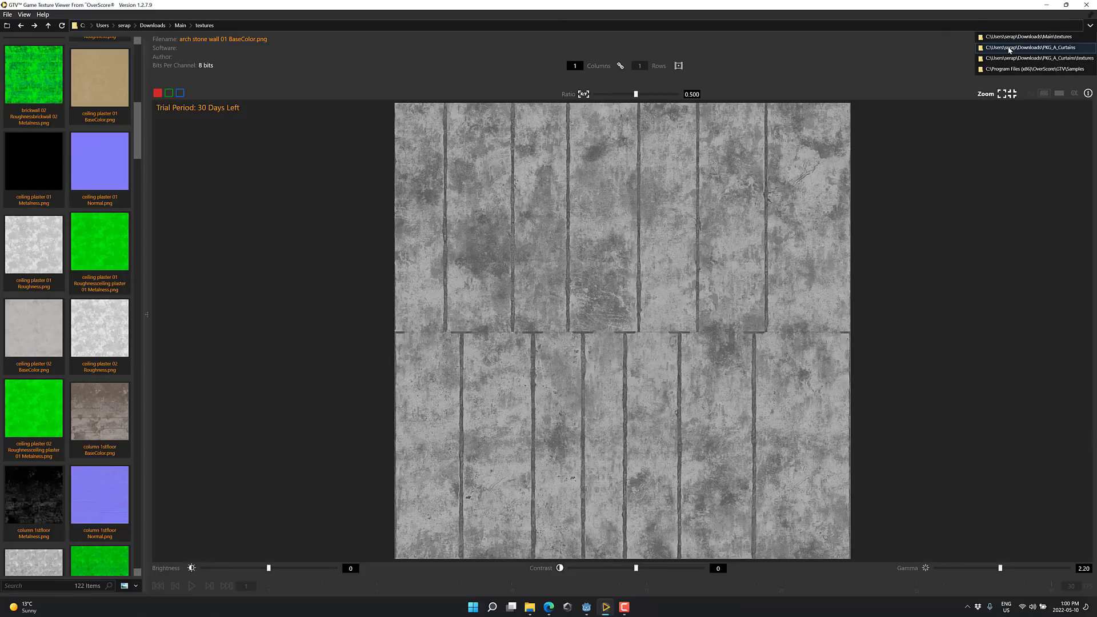
click(1025, 68)
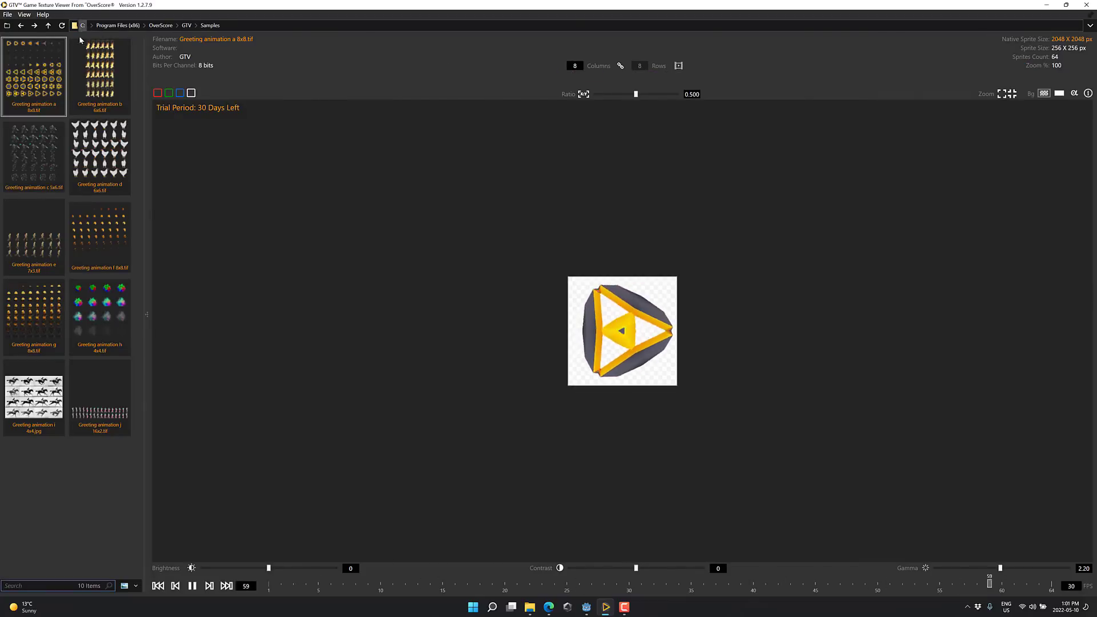
- Preview the c 5x6 and horse sprite sheets, then select the g 8x8 explosion sheet
click(52, 151)
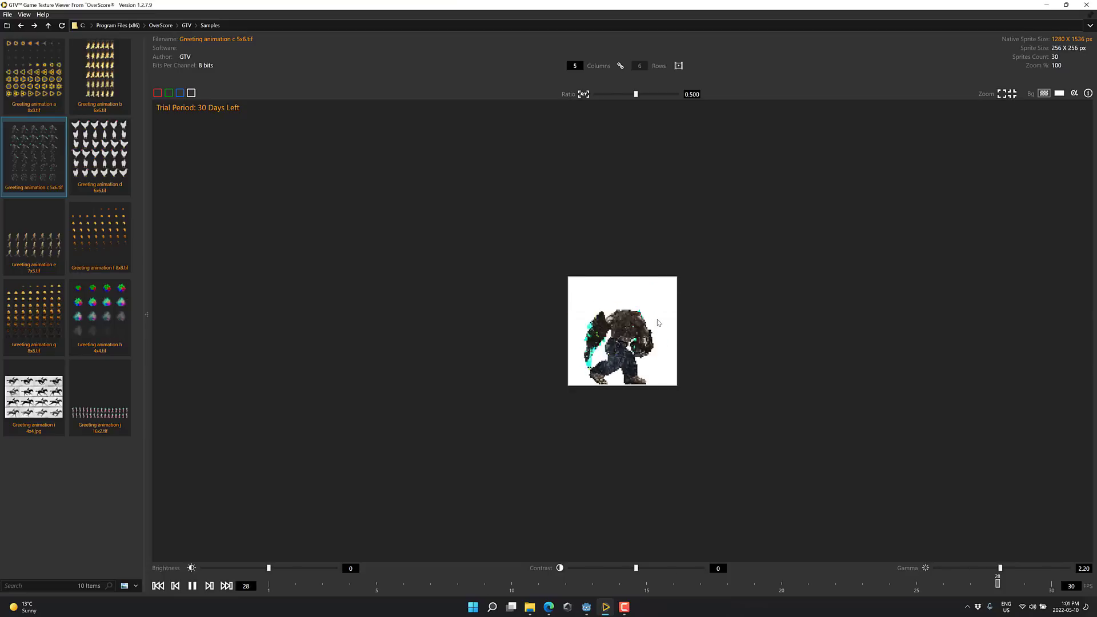
click(677, 66)
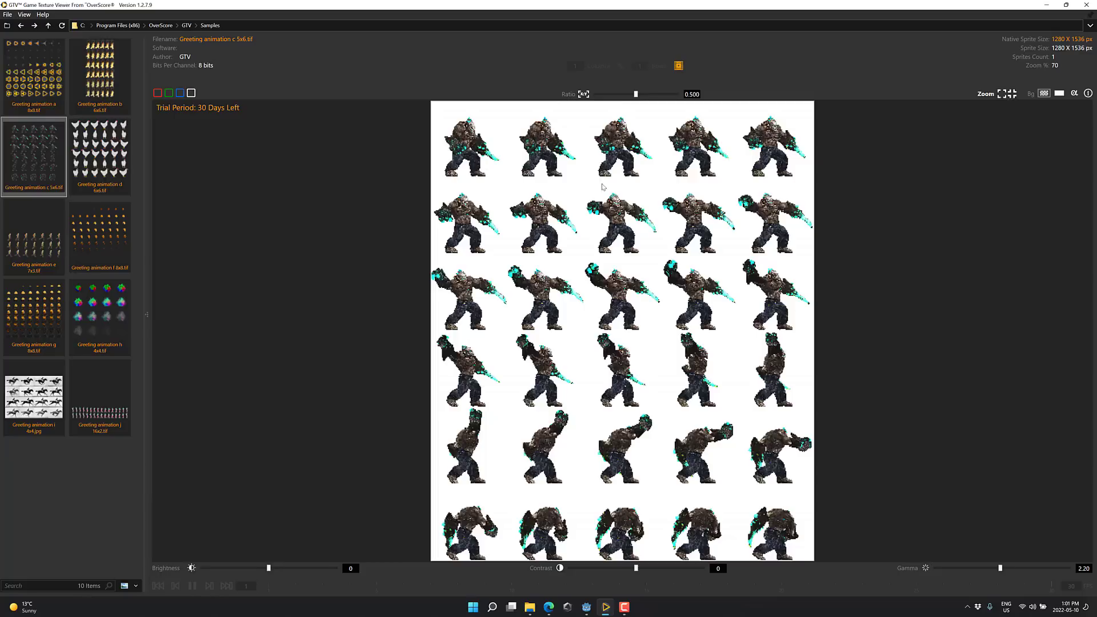
click(677, 65)
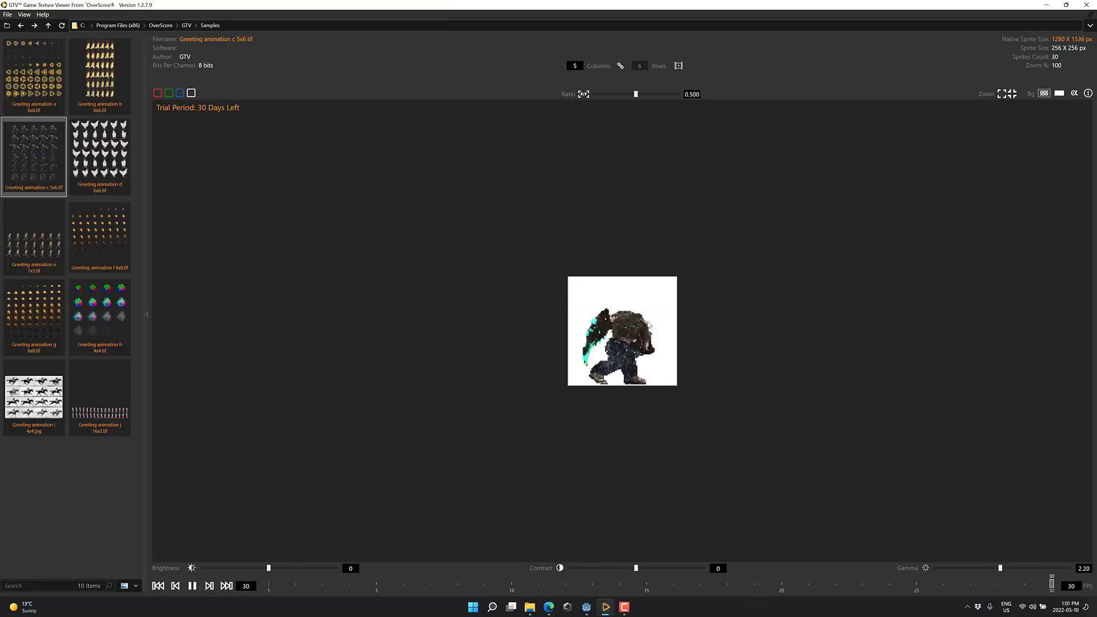
click(35, 398)
scroll(718, 350, up, 2)
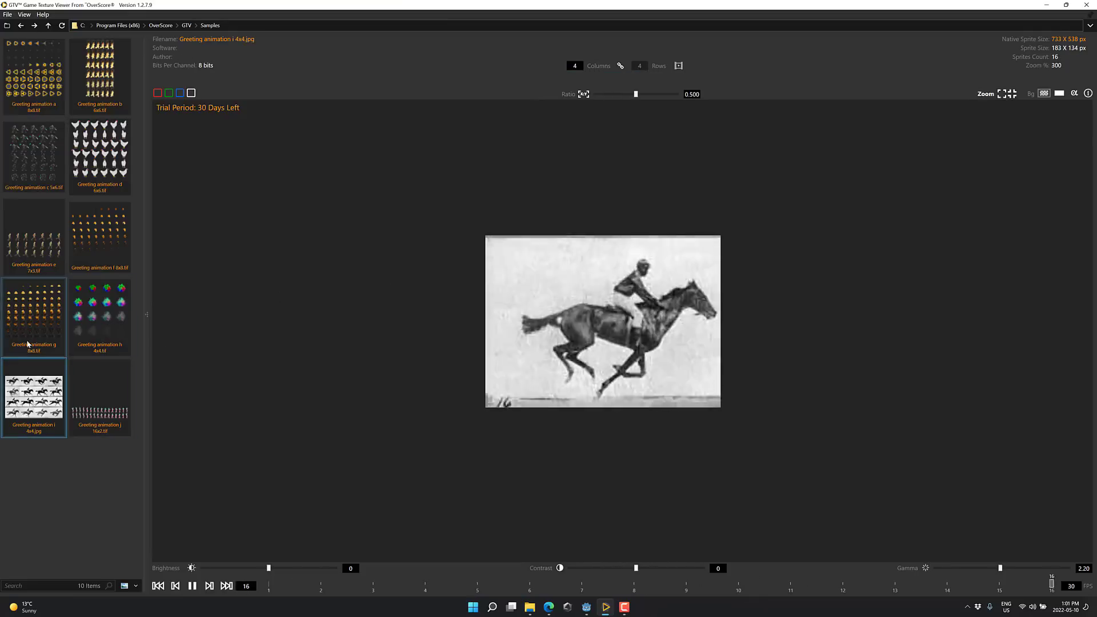
key(Up)
scroll(704, 386, up, 2)
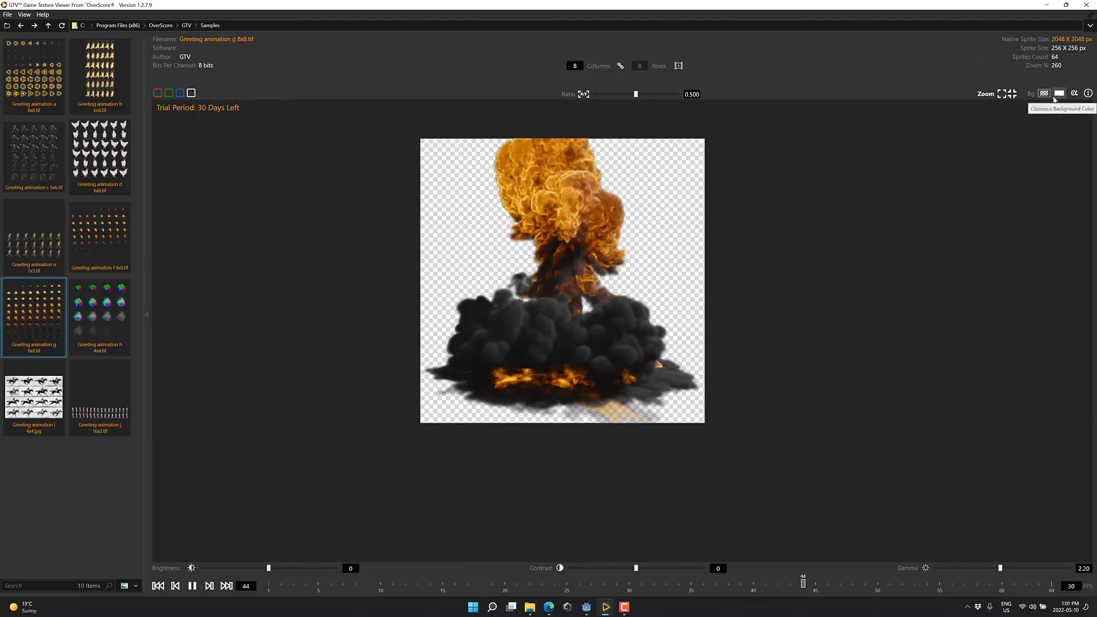
- Set the canvas background to black, enable alpha display, and show the sheet's file information
click(1032, 95)
click(1030, 95)
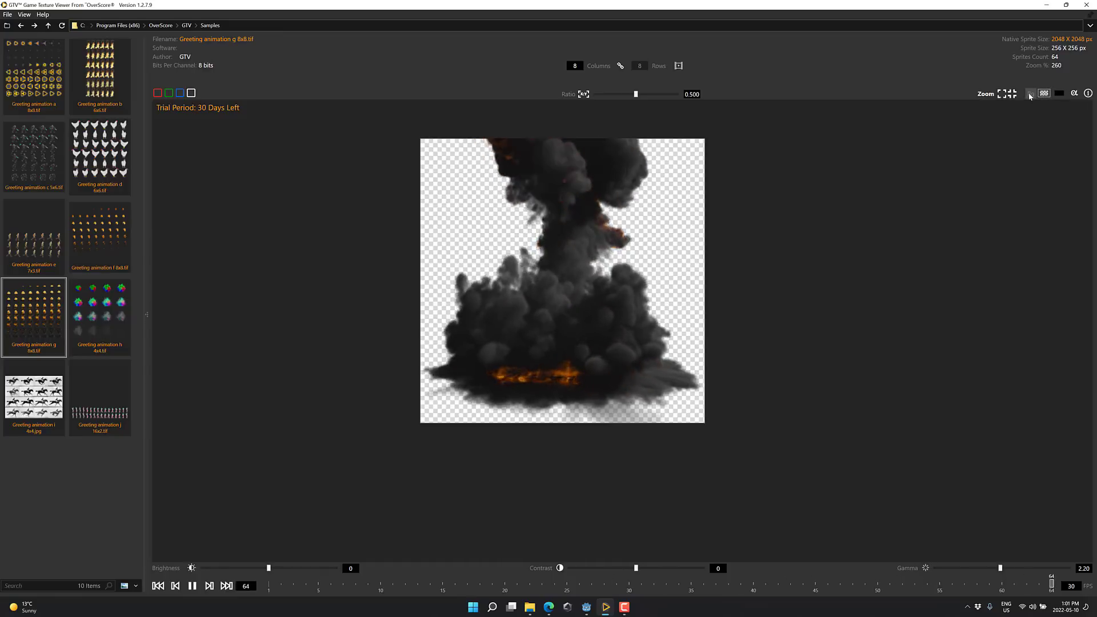
click(1030, 95)
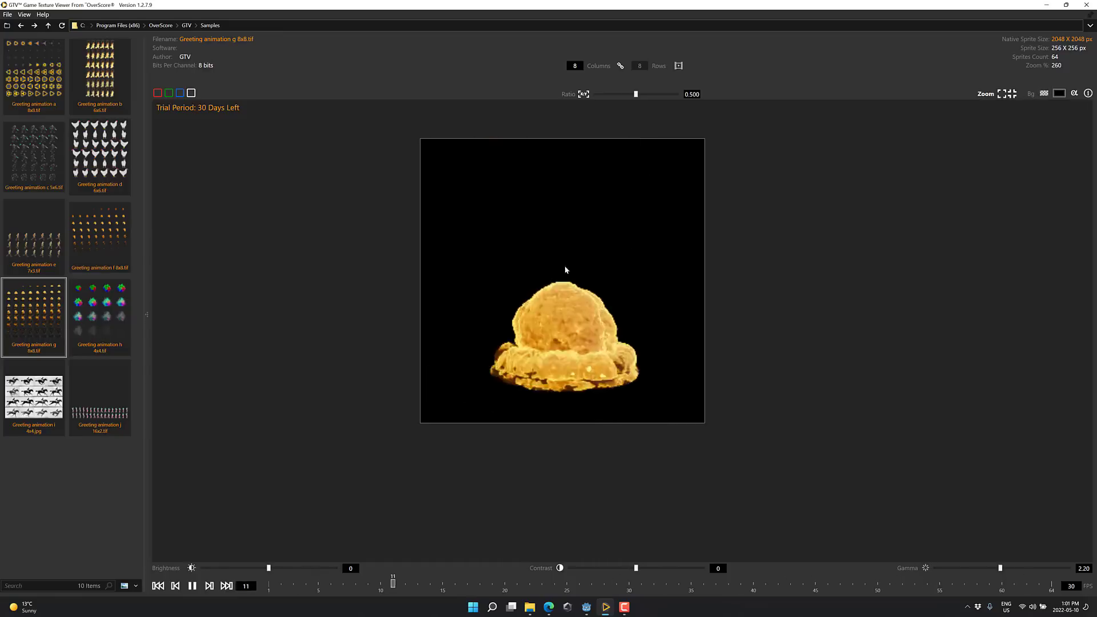
click(1075, 94)
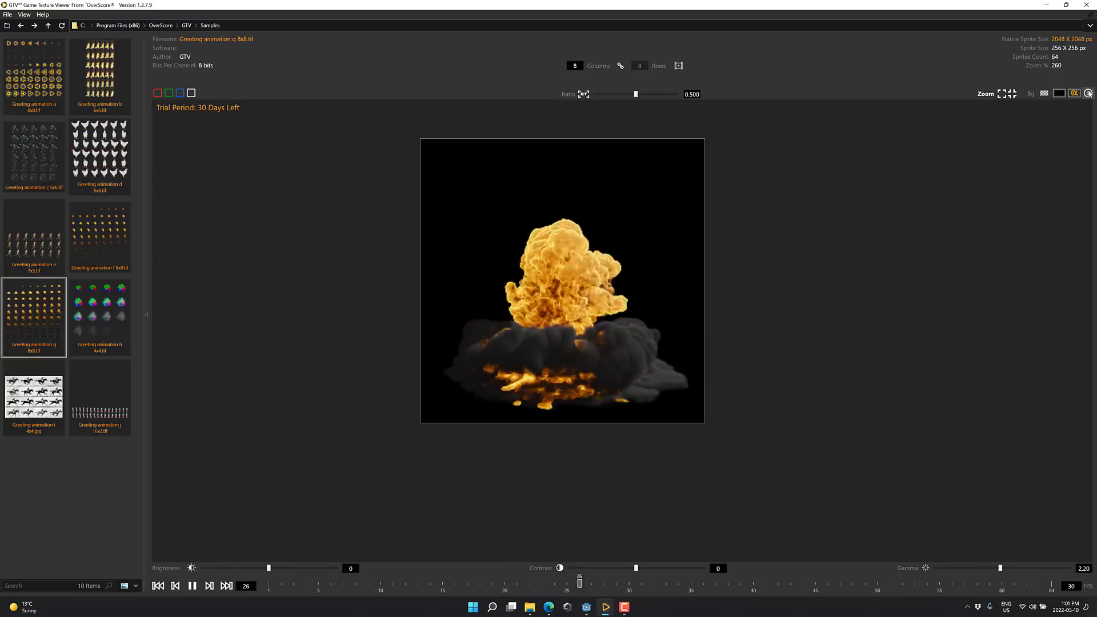
click(1087, 93)
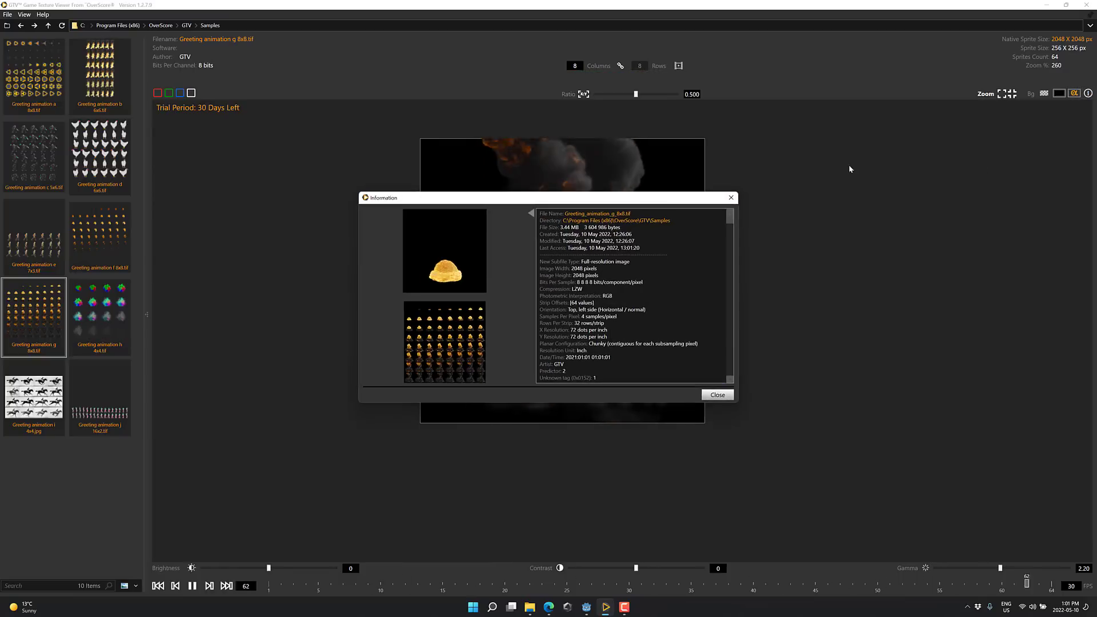
scroll(632, 295, down, 10)
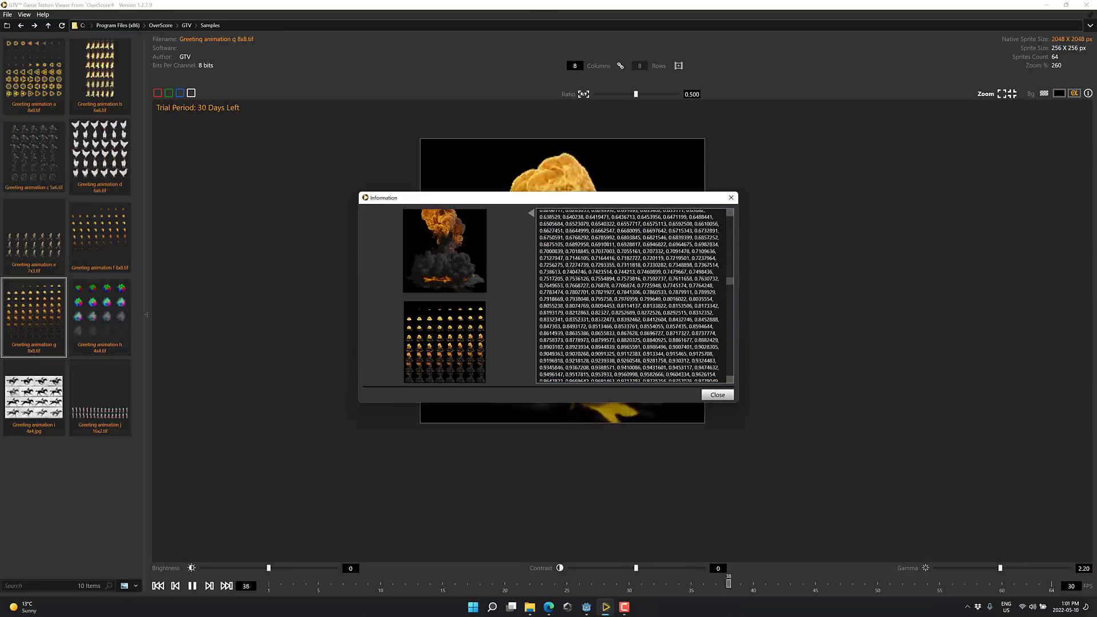
scroll(632, 296, down, 5)
scroll(631, 296, down, 3)
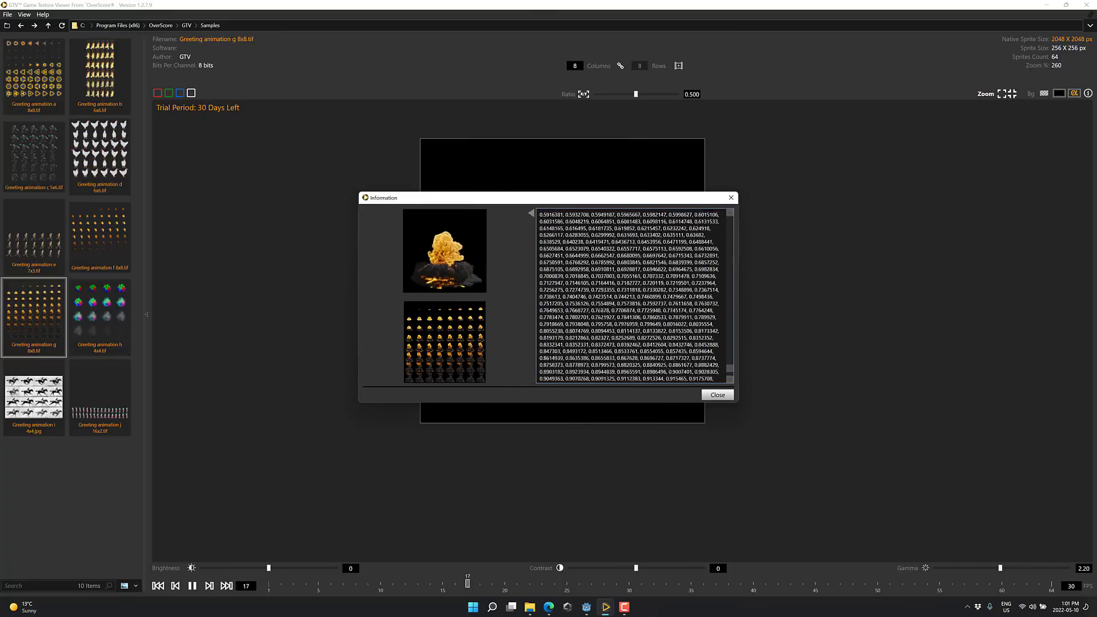
scroll(631, 296, up, 5)
scroll(632, 295, up, 5)
scroll(632, 295, up, 5)
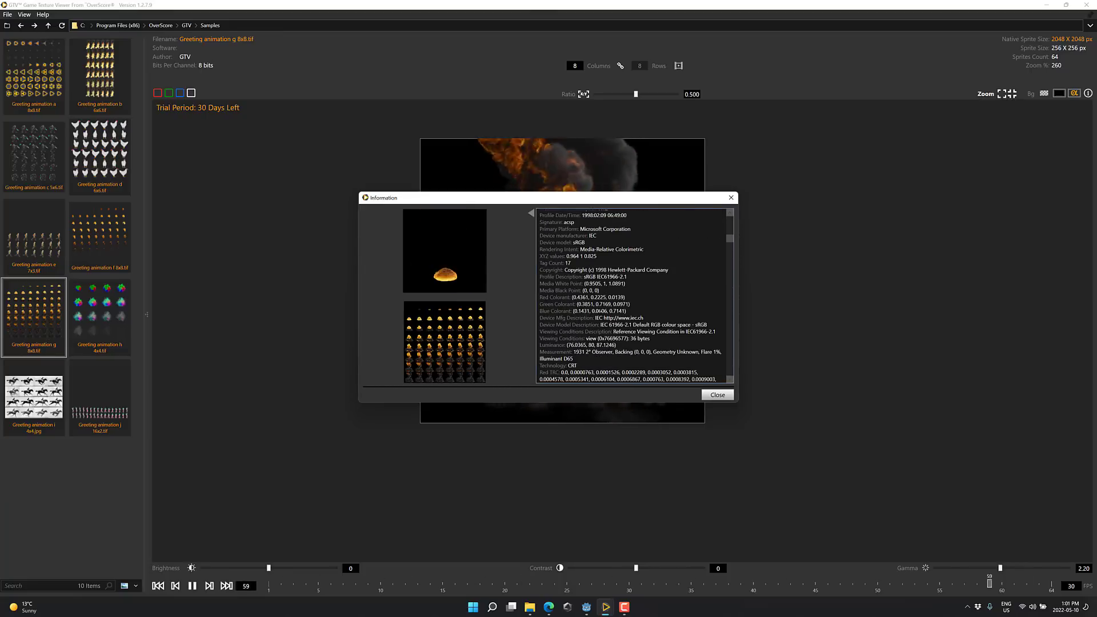
scroll(632, 296, up, 2)
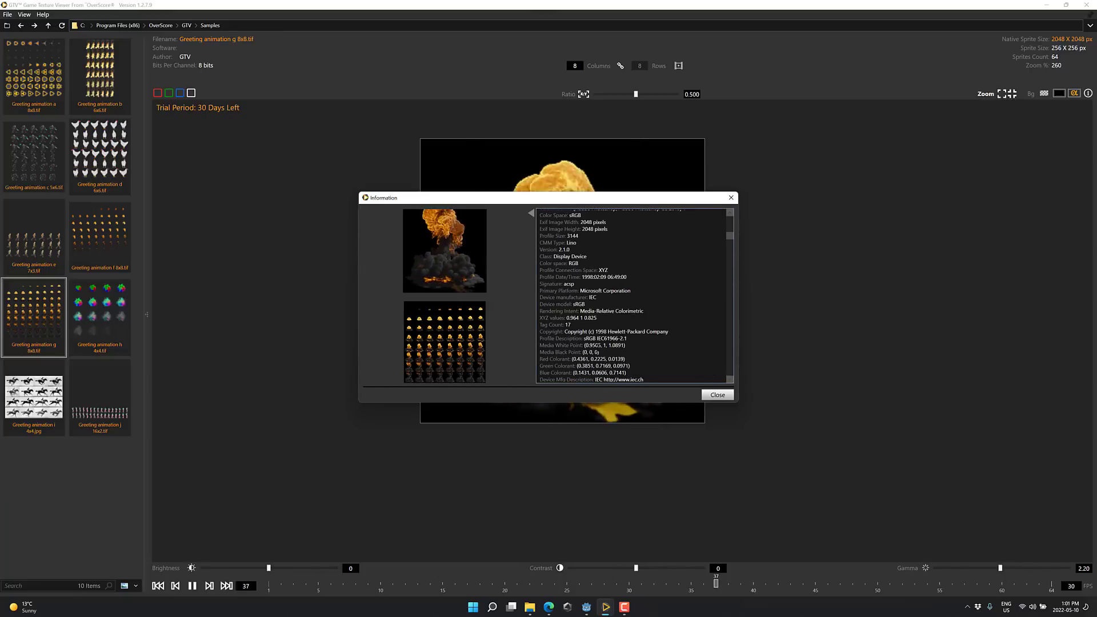
scroll(632, 296, up, 5)
scroll(632, 296, up, 5)
scroll(631, 296, up, 2)
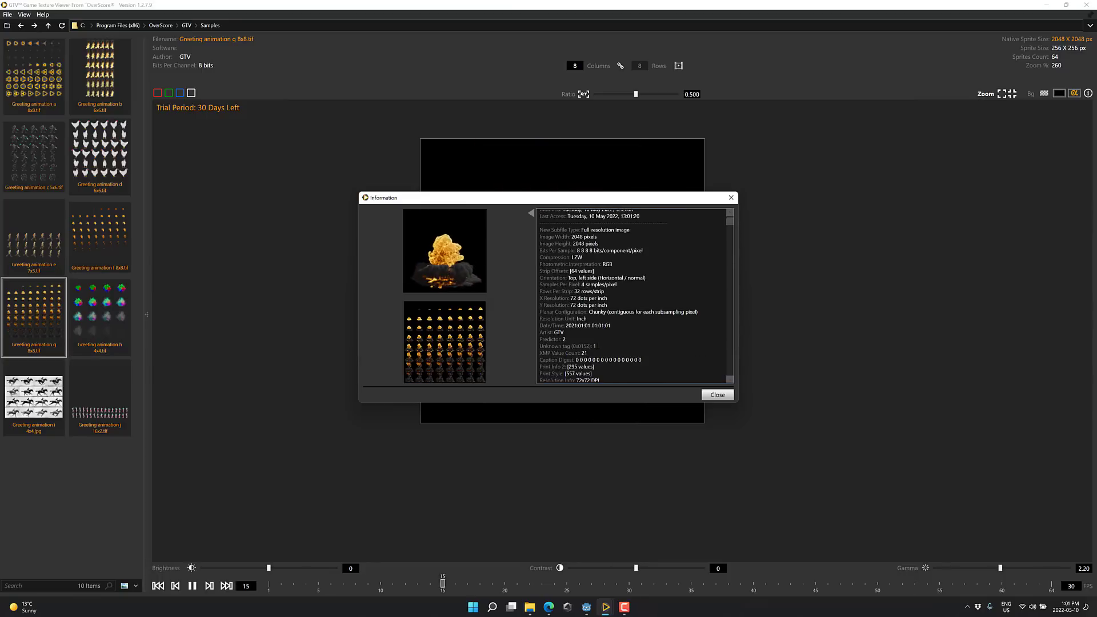
scroll(632, 296, up, 2)
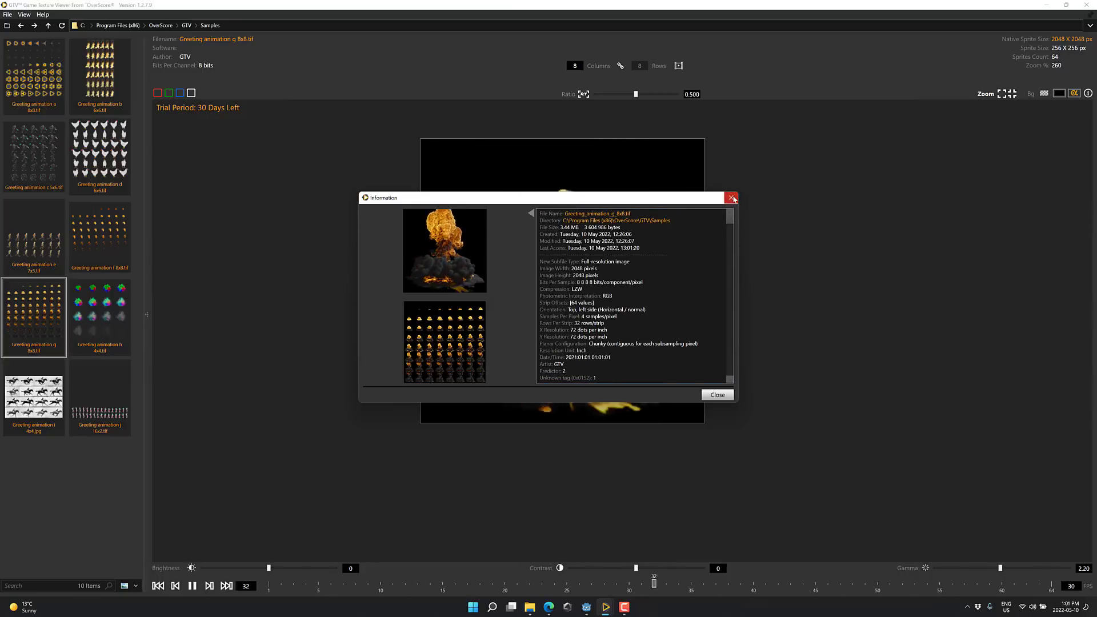
- Close the information window and pause the explosion animation at frame 32 of 64
click(731, 198)
mouse_move(367, 583)
mouse_down()
mouse_move(914, 584)
mouse_move(579, 583)
mouse_up()
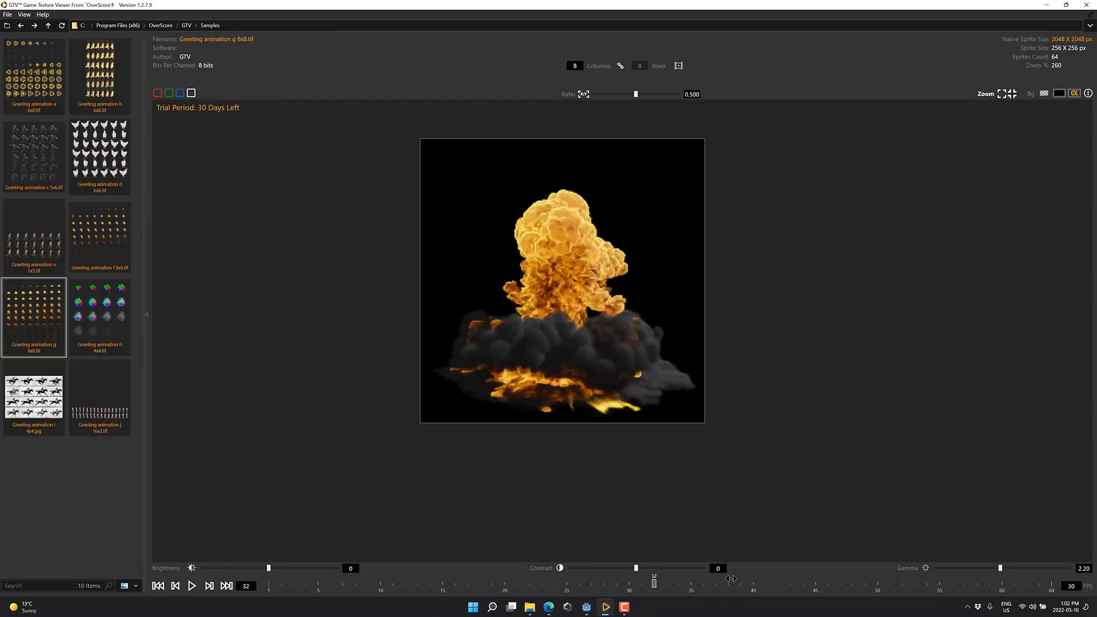
- Scrub the explosion frames forward and set the canvas background colour to red
drag(580, 583, 641, 583)
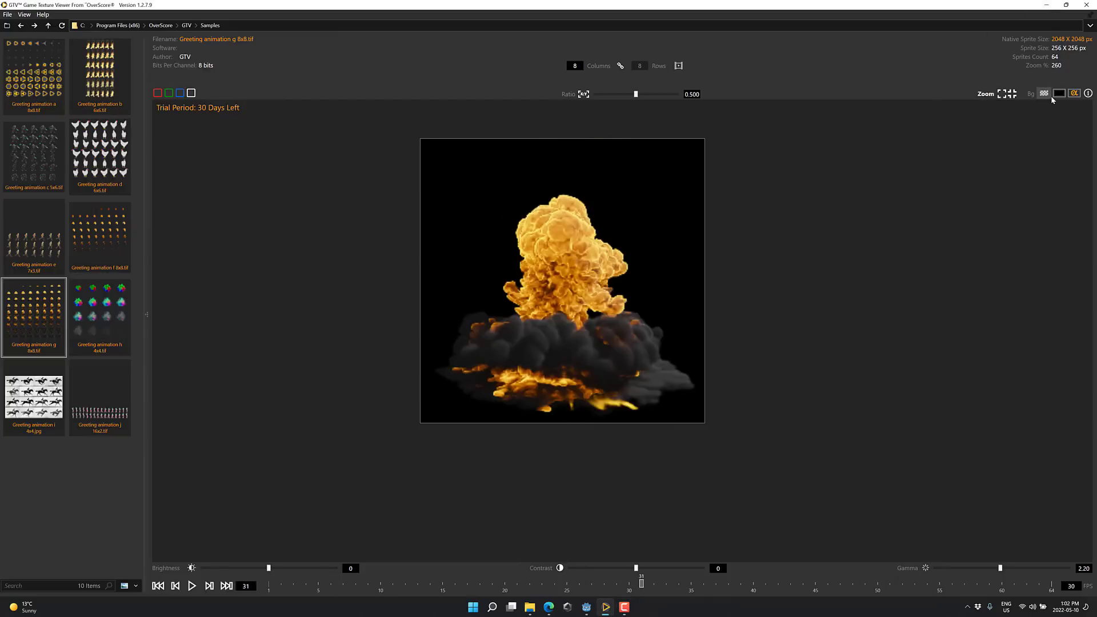
click(1059, 93)
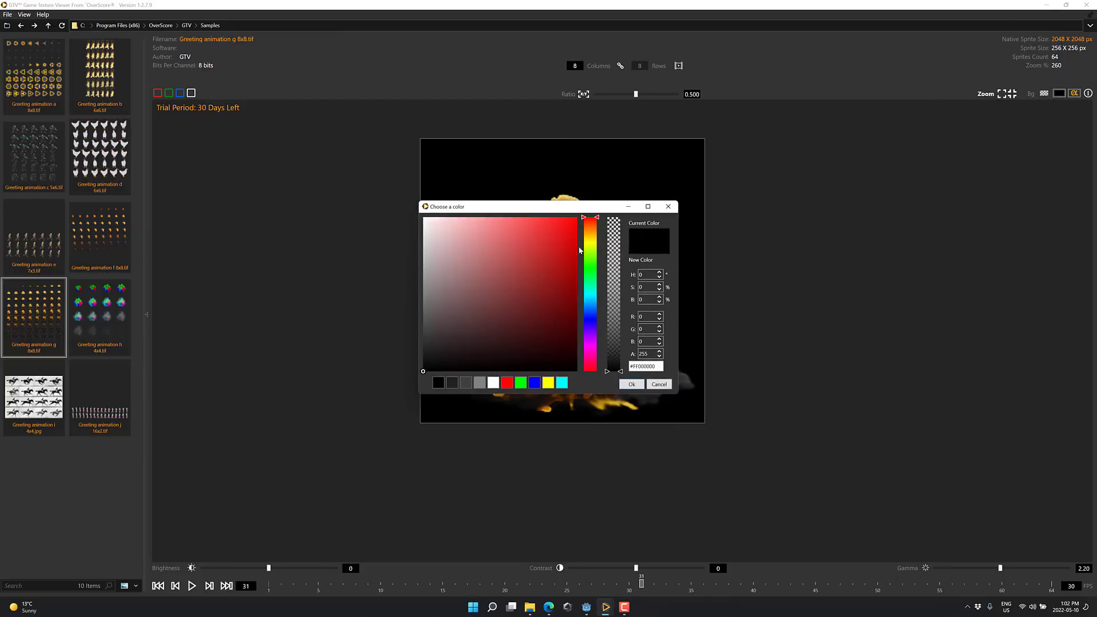
click(562, 226)
click(631, 384)
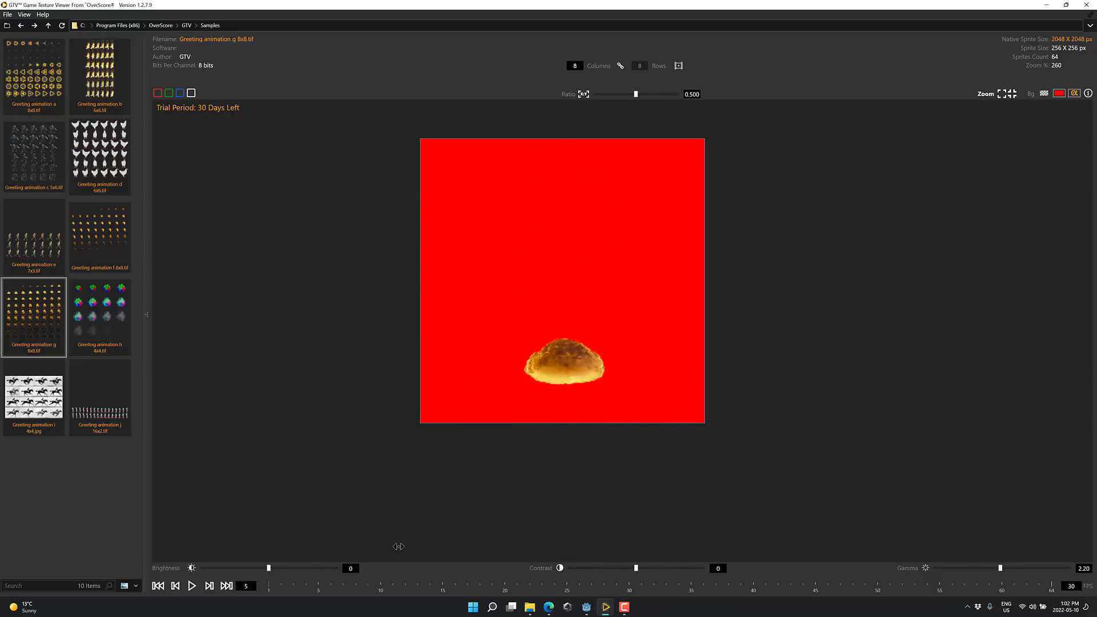
- Cycle the channel view through red and green, ending on blue only
click(162, 94)
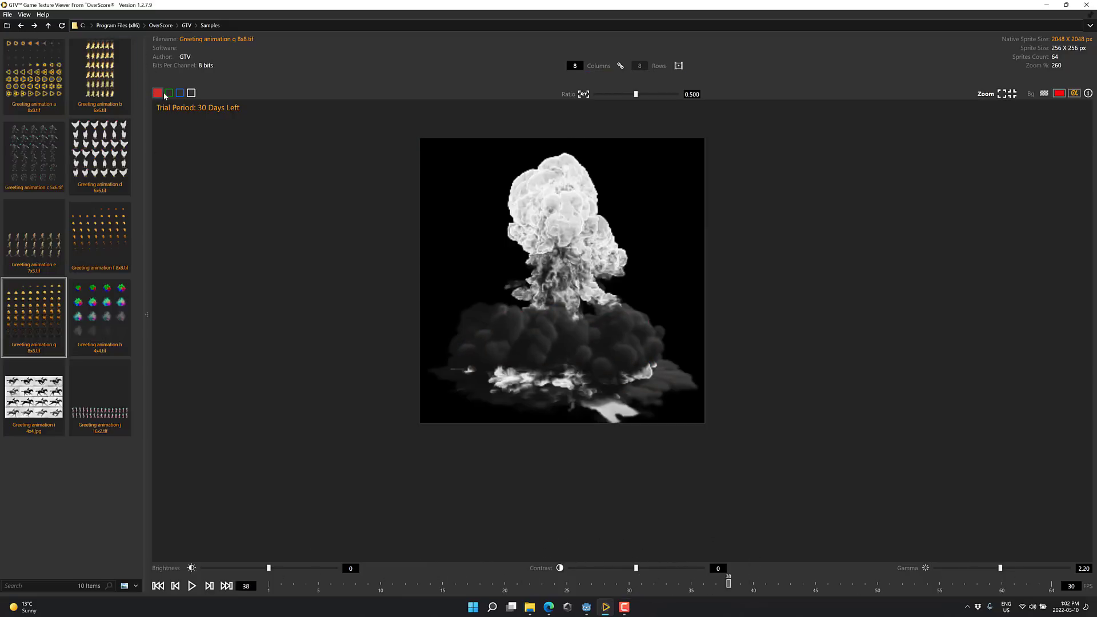
click(168, 93)
click(180, 94)
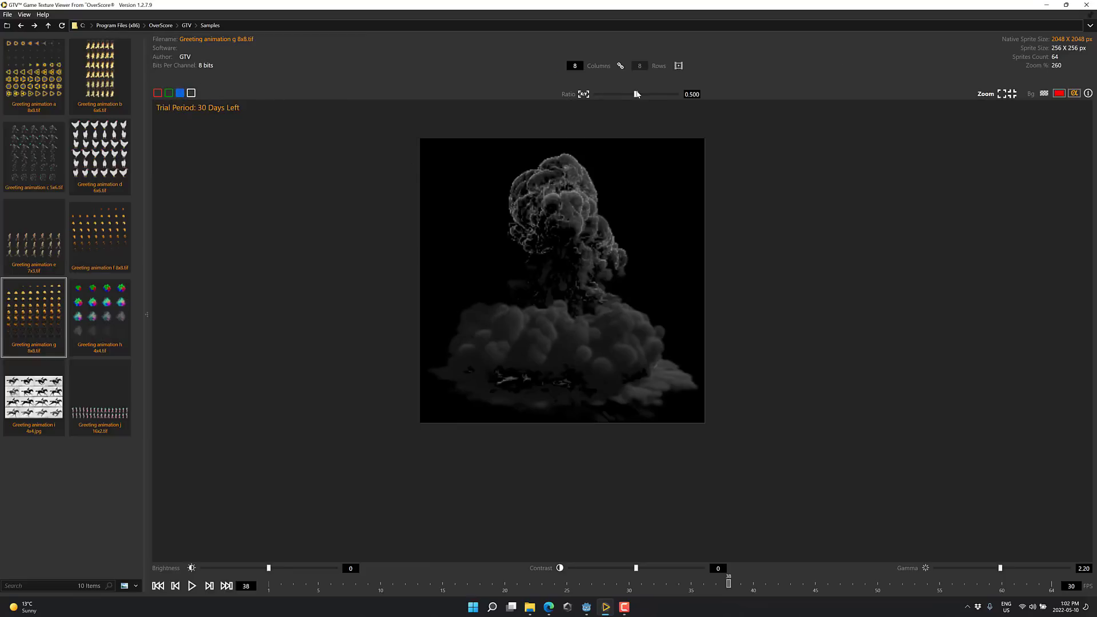
- Stretch the sprite to ratio 0.827, fit it to the view, and play the animation
drag(635, 95, 664, 97)
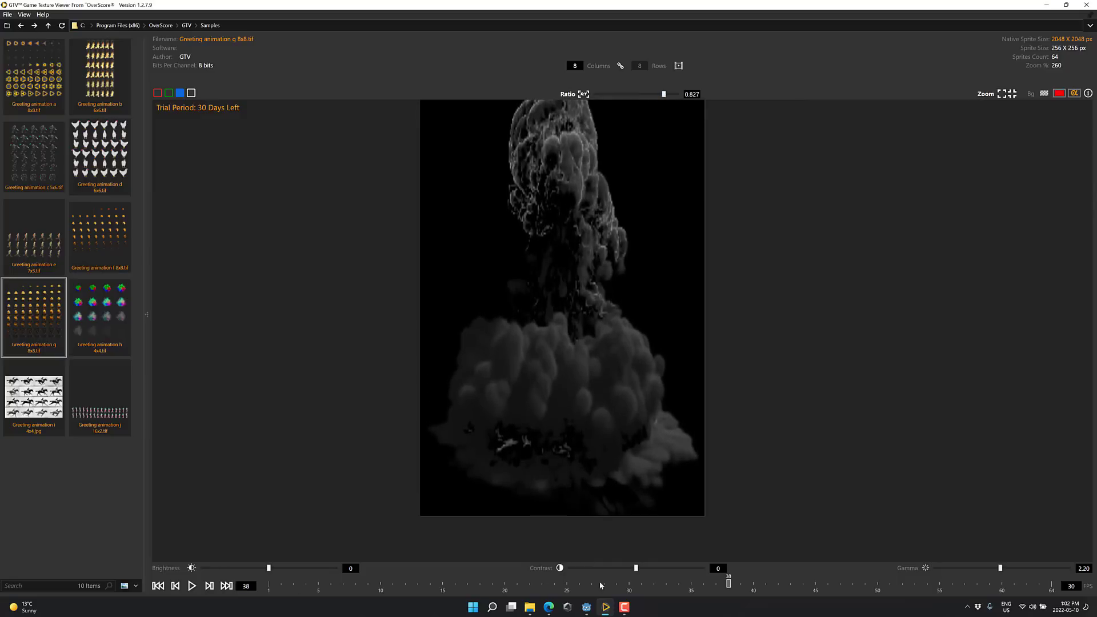
click(1011, 94)
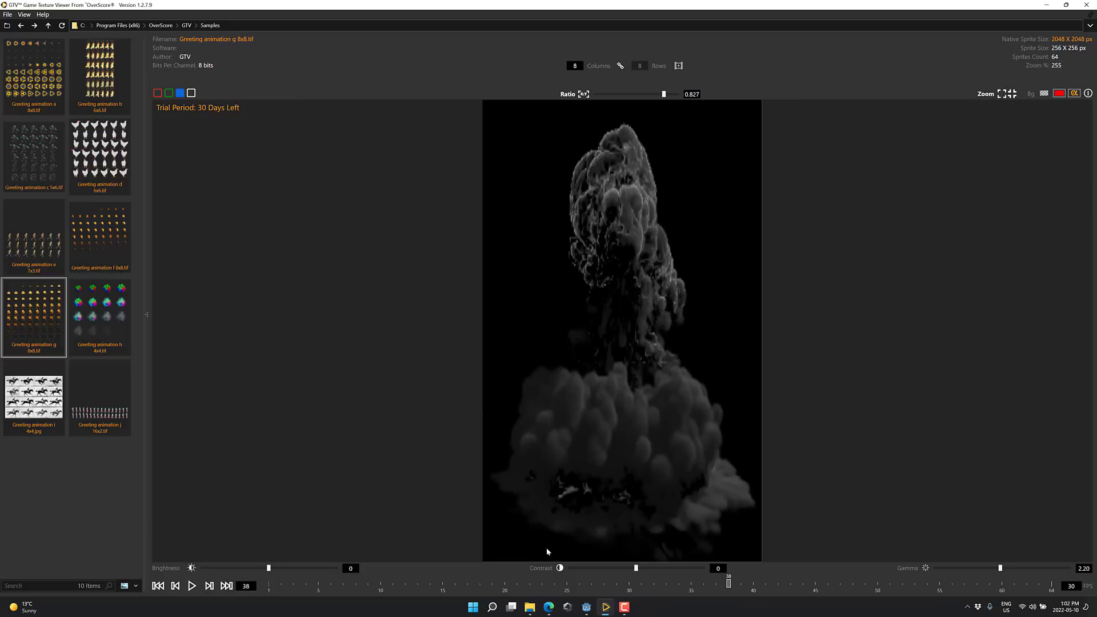
click(191, 586)
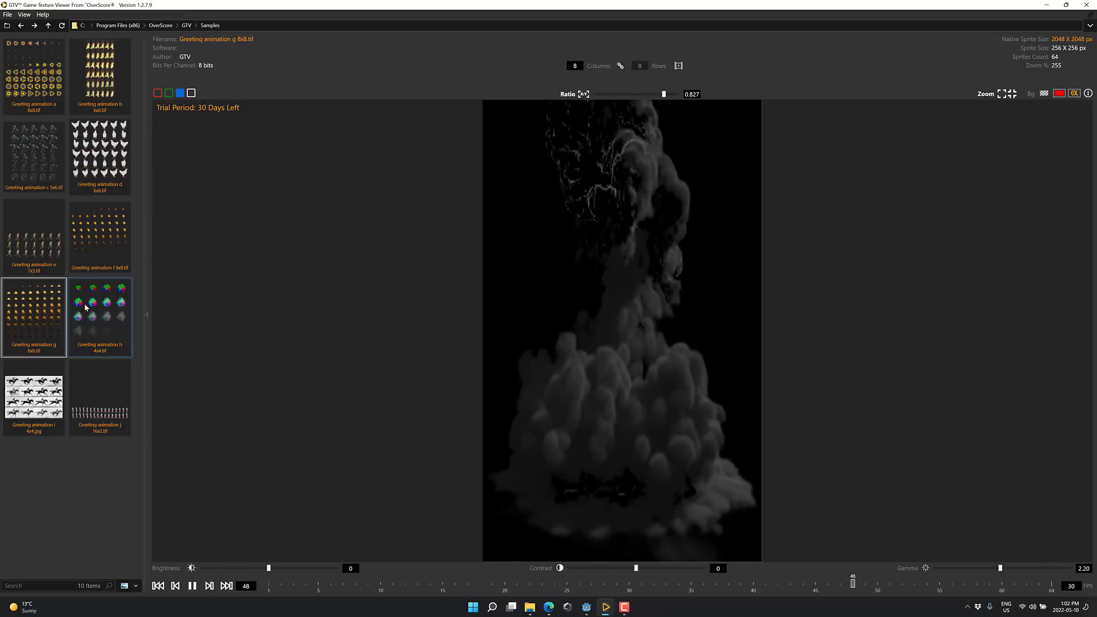
- Dismiss the explosion sheet's file options and go up through OverScore to Program Files (x86)
right_click(41, 303)
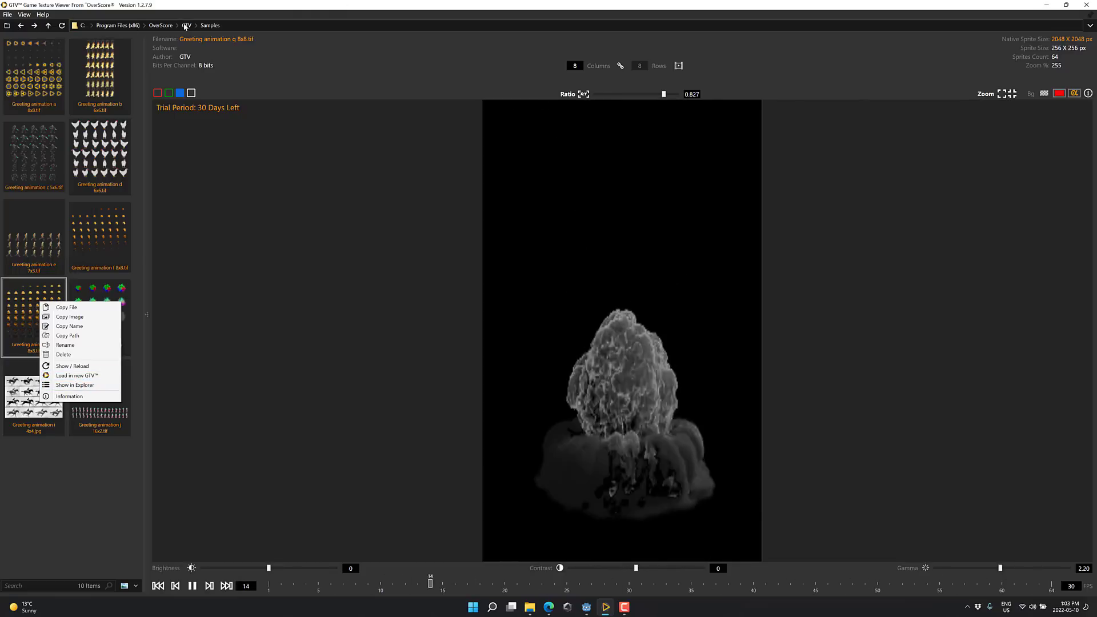
click(186, 24)
click(158, 25)
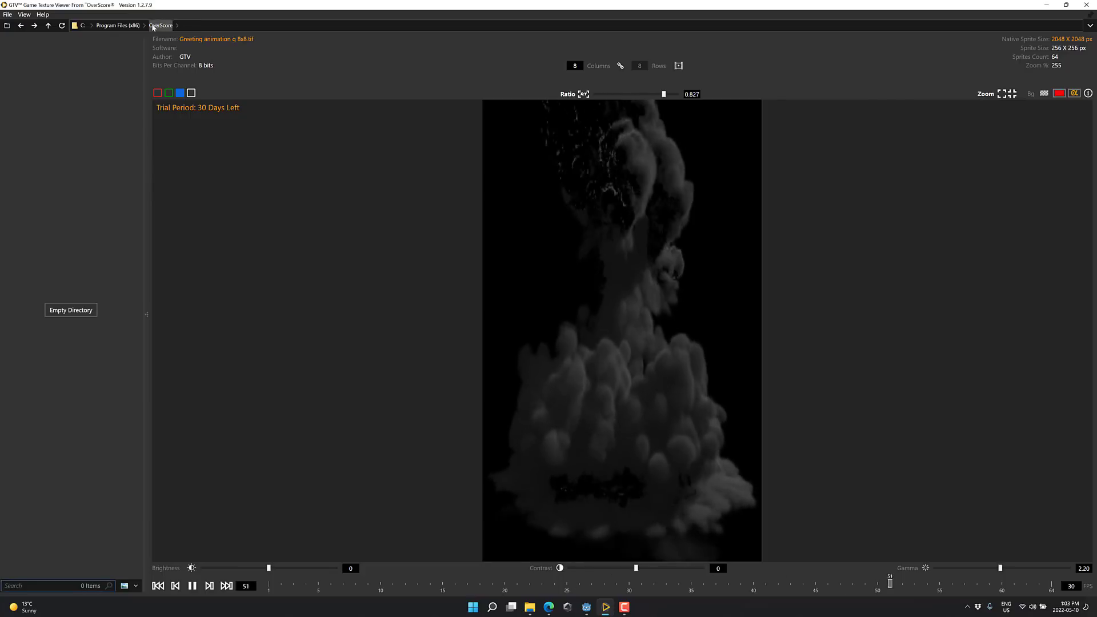
click(118, 25)
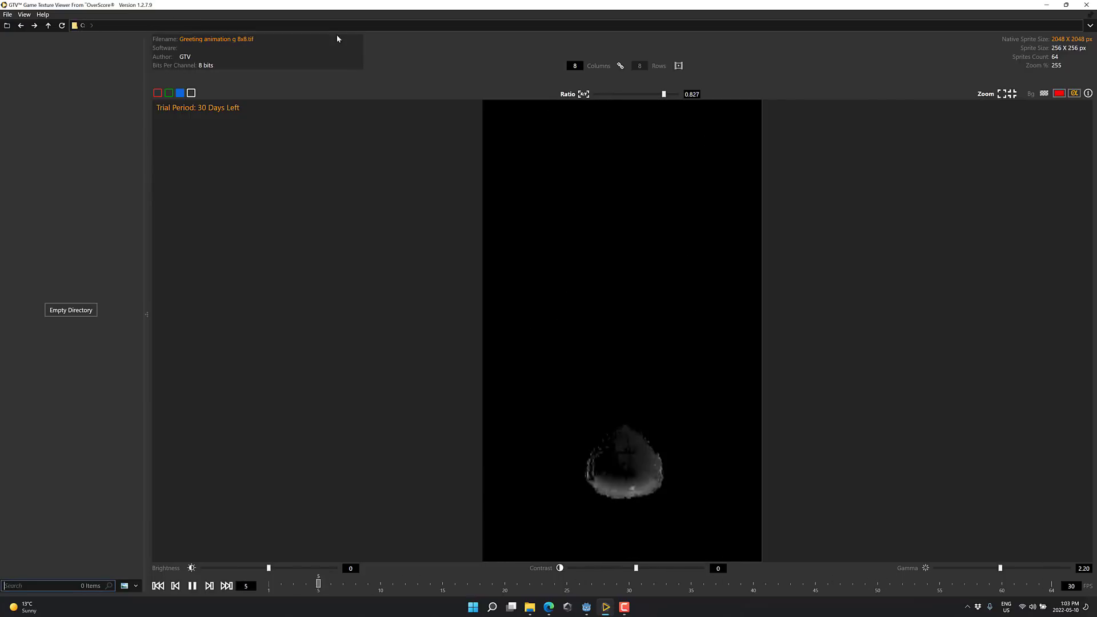
- Open Main\textures from the recent folders and preview lionhead 01 Metalness
click(1091, 25)
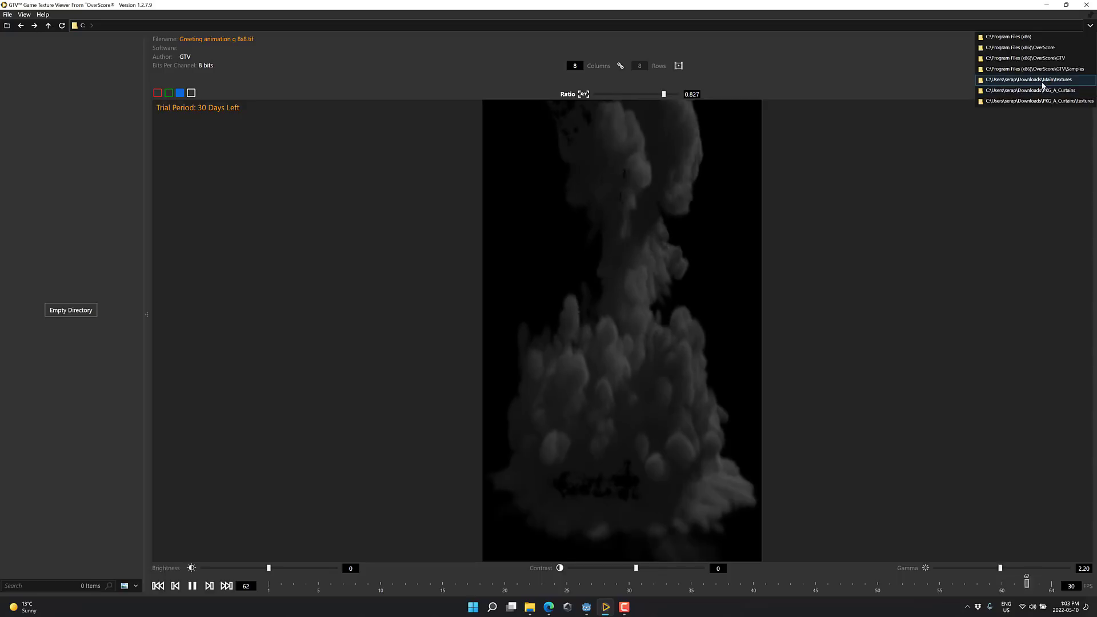
click(1042, 82)
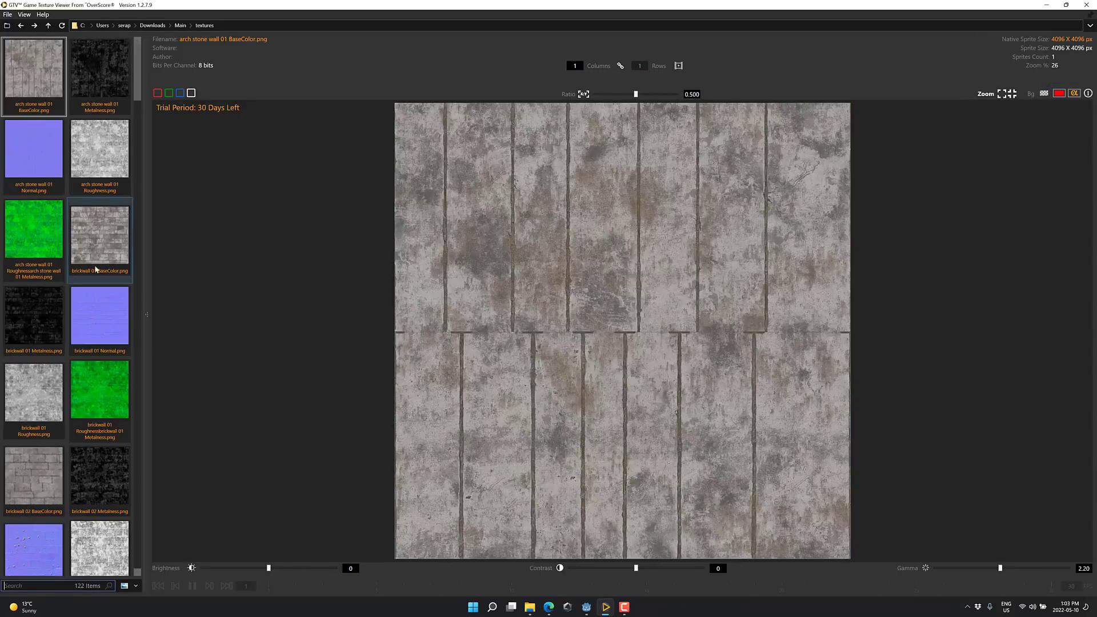
scroll(98, 339, down, 5)
scroll(98, 338, down, 5)
scroll(98, 339, down, 5)
scroll(96, 347, down, 5)
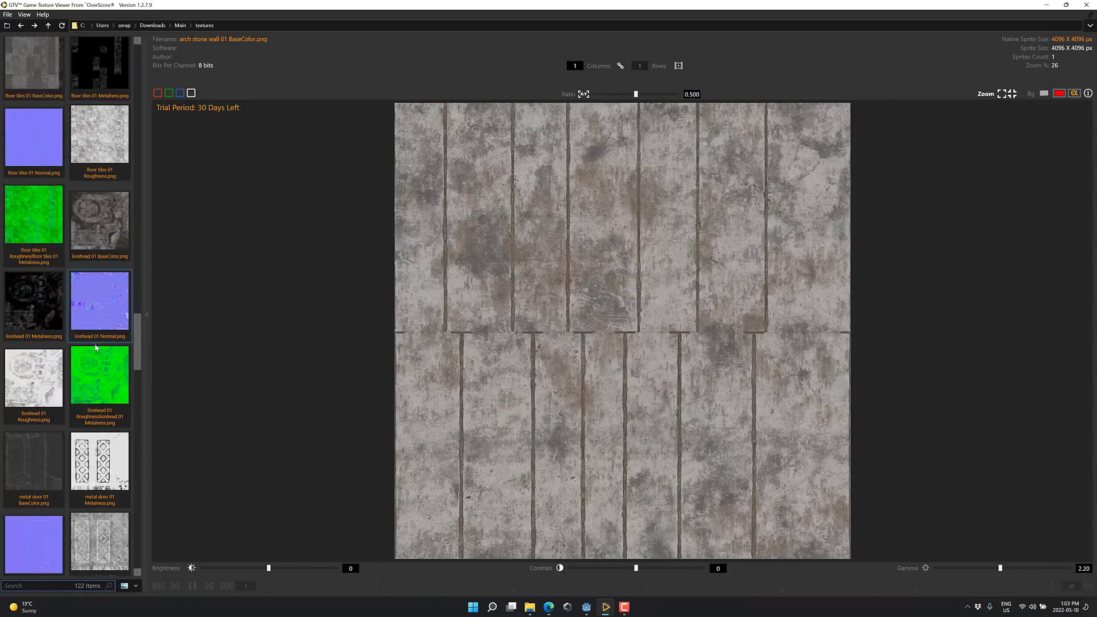
click(38, 293)
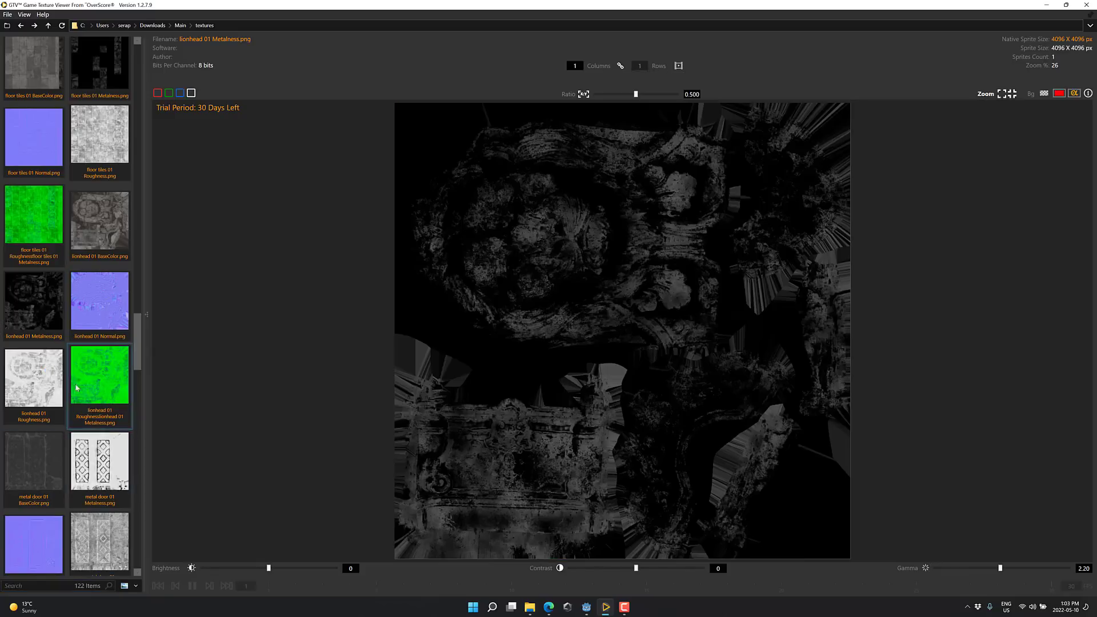
- Show lionhead 01 Metalness's folder in File Explorer as a Details list sorted by size
right_click(42, 305)
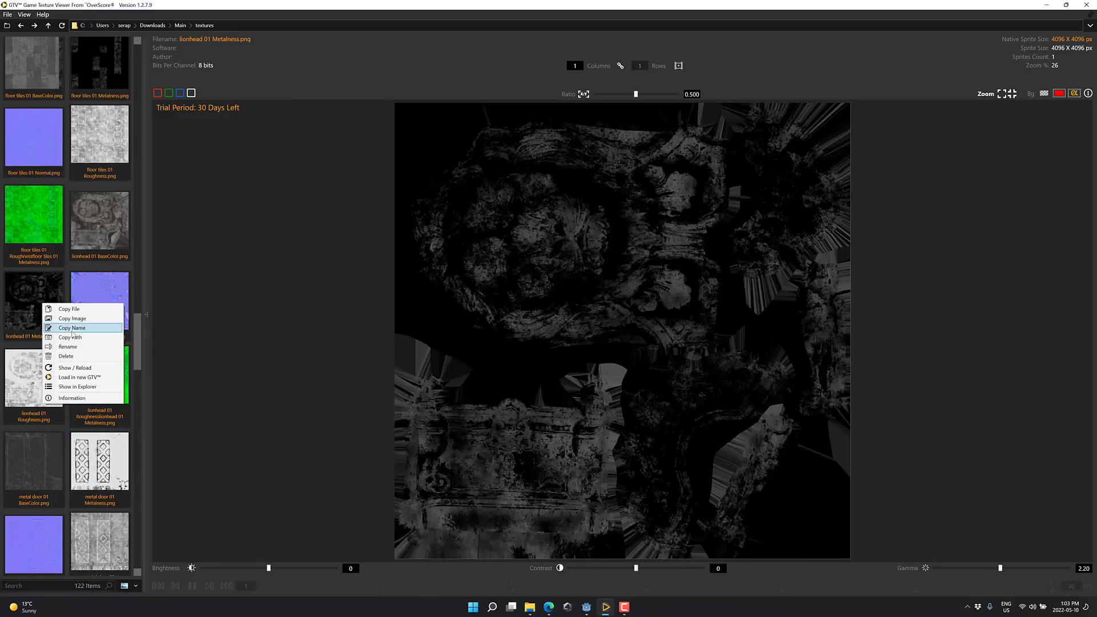
click(90, 387)
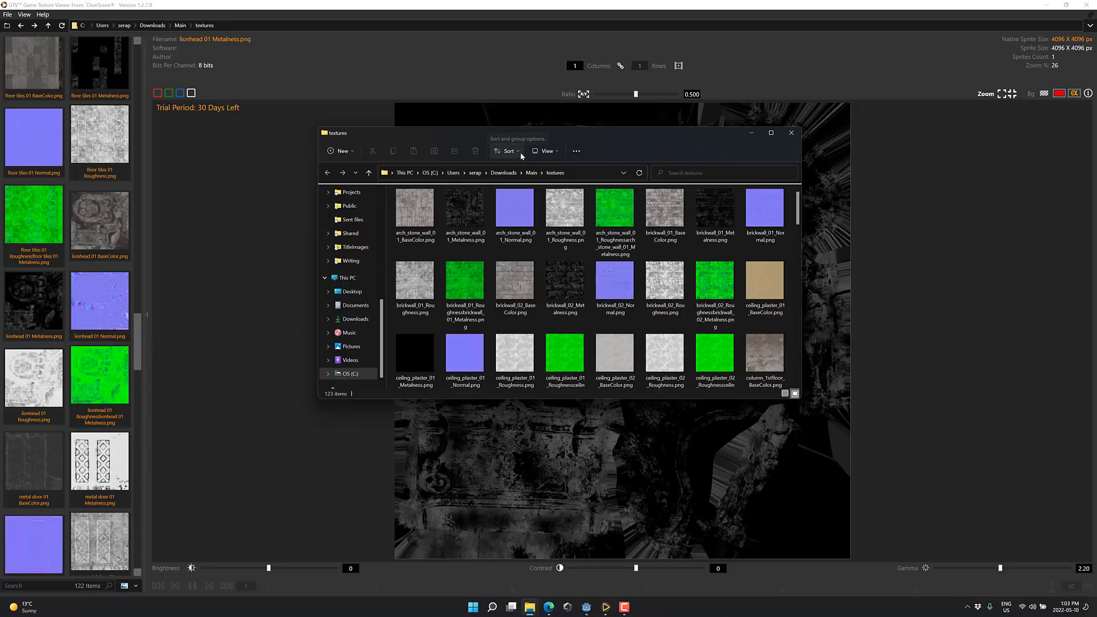
click(556, 151)
click(555, 237)
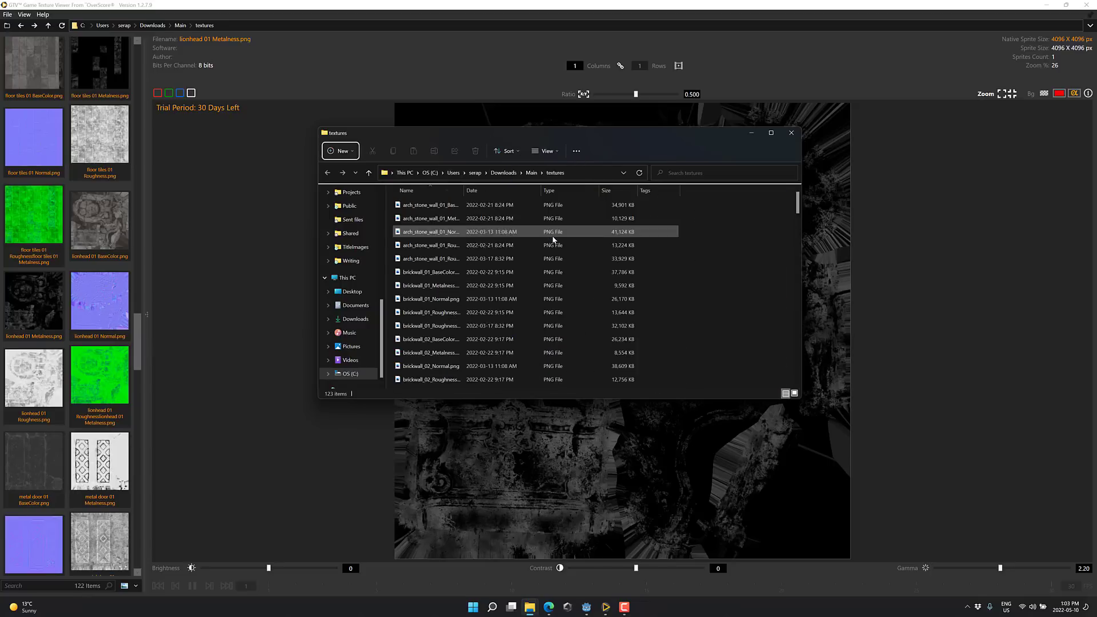
click(613, 192)
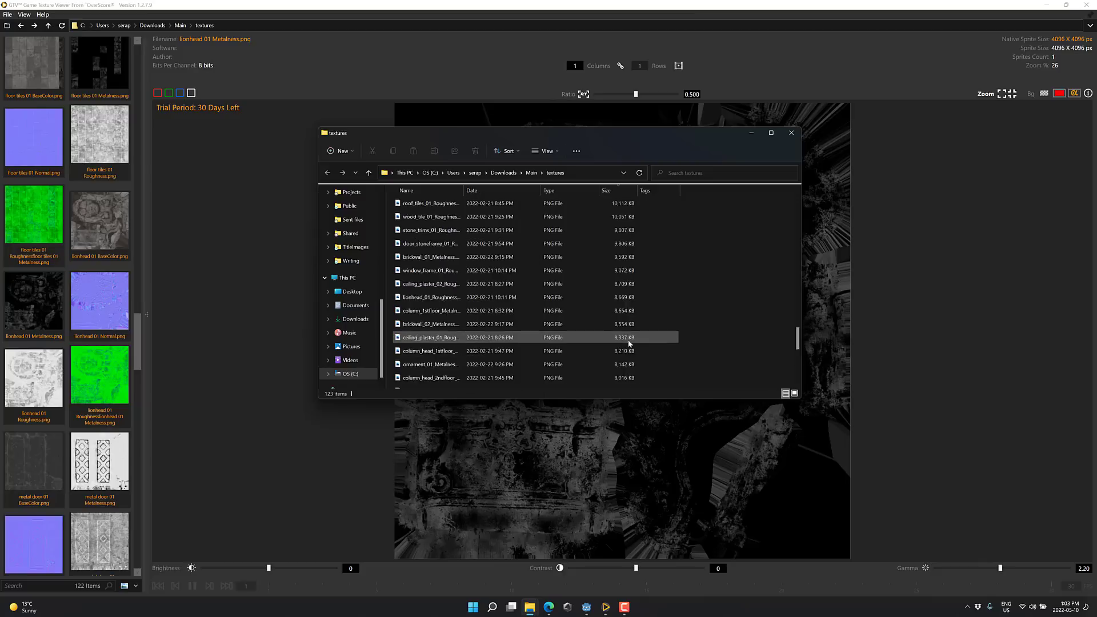
scroll(168, 306, down, 3)
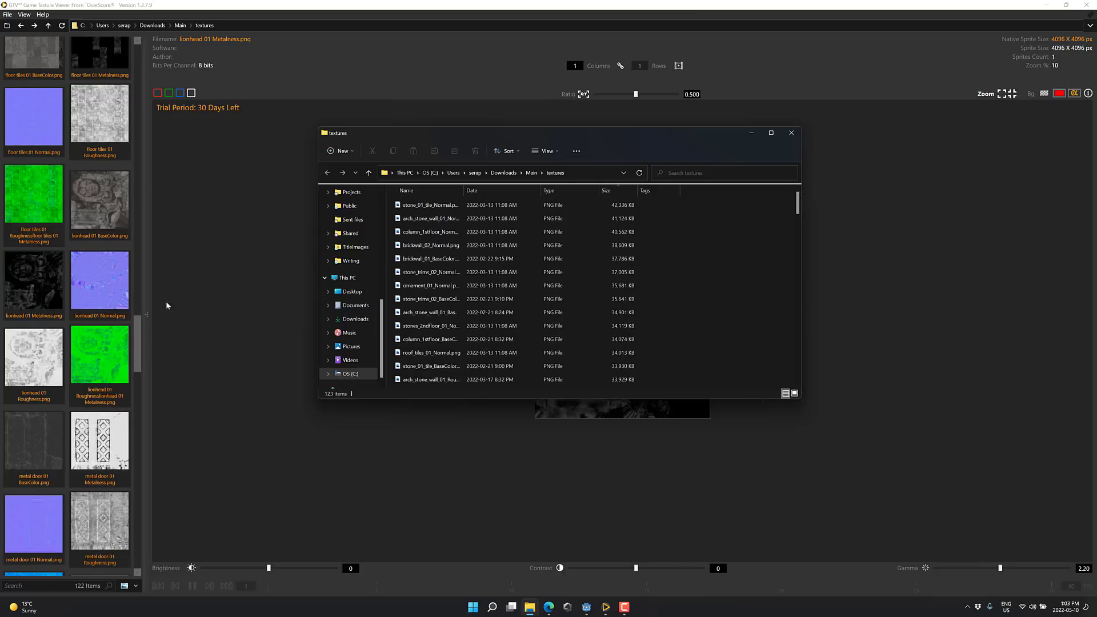
scroll(78, 352, down, 2)
scroll(79, 350, down, 5)
scroll(107, 323, down, 5)
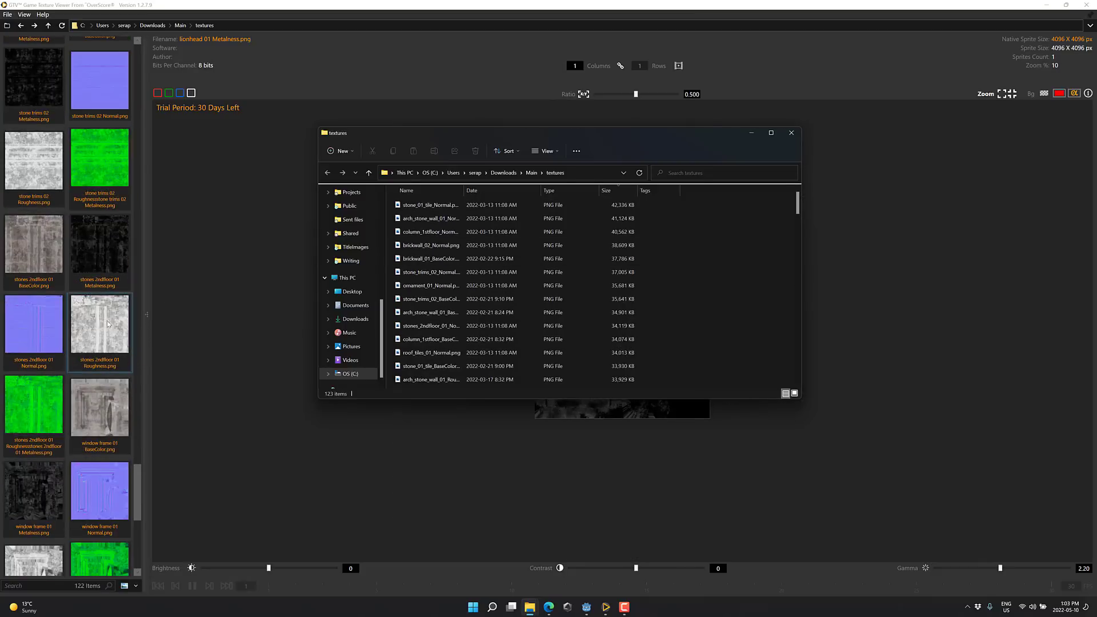
- Return to the texture viewer and hide, then restore, the thumbnail panel
click(150, 320)
click(148, 318)
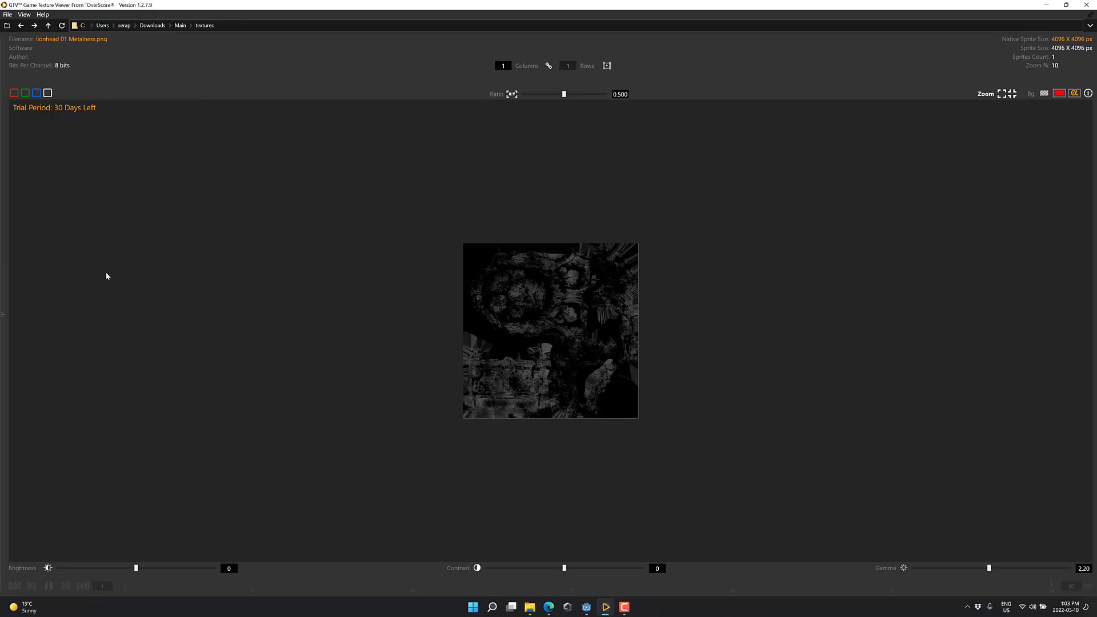
click(3, 316)
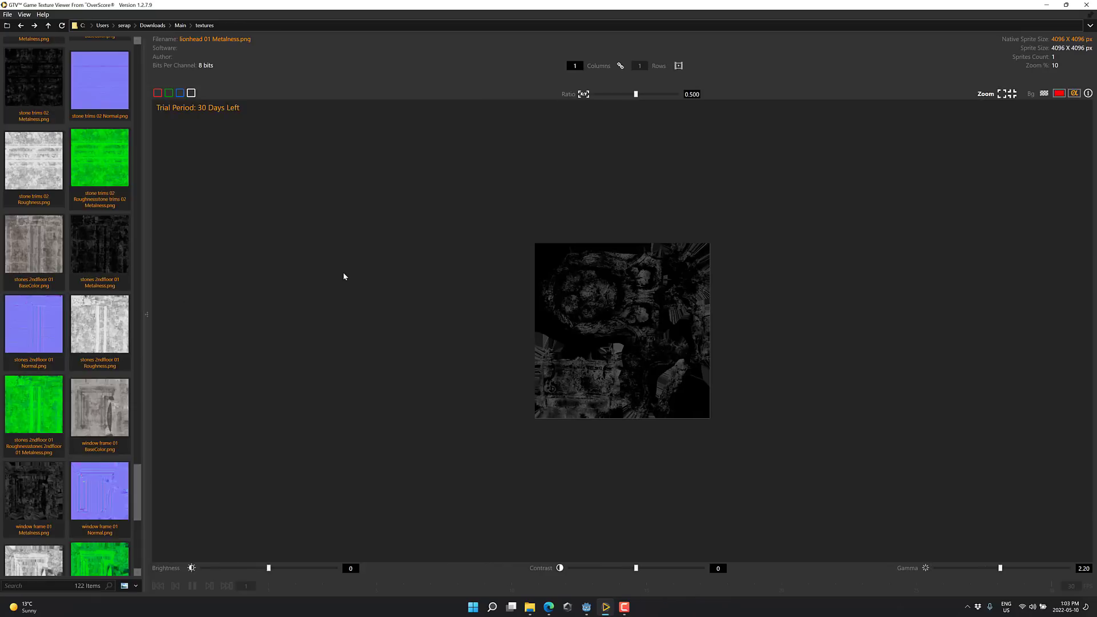
- Go to the GTV Samples folder and view Greeting animation f 8x8.tif
click(1090, 27)
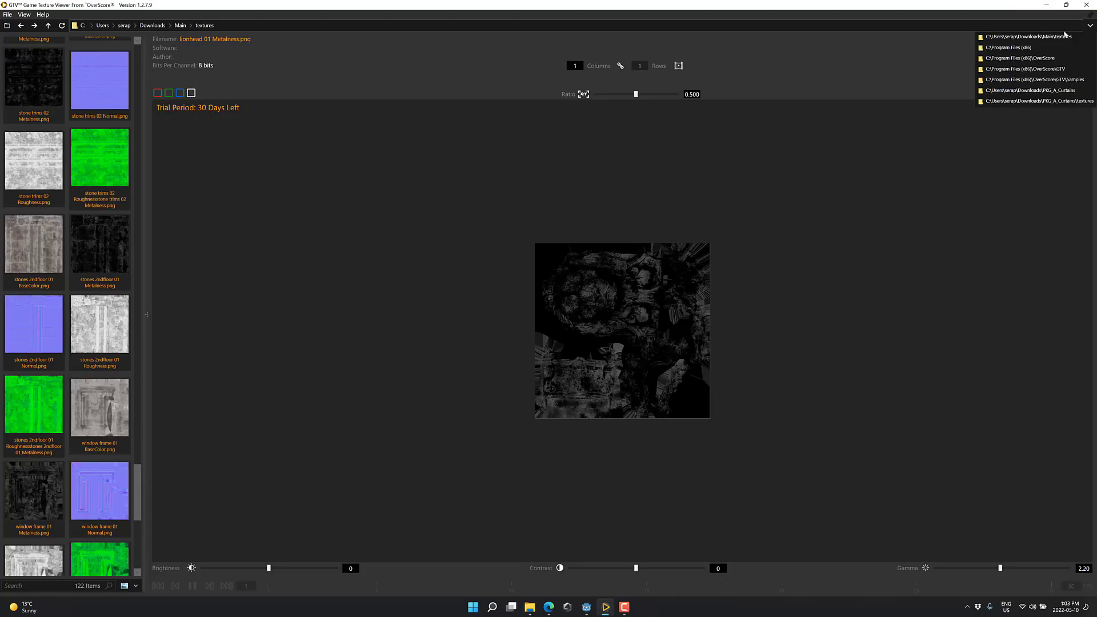
click(1042, 80)
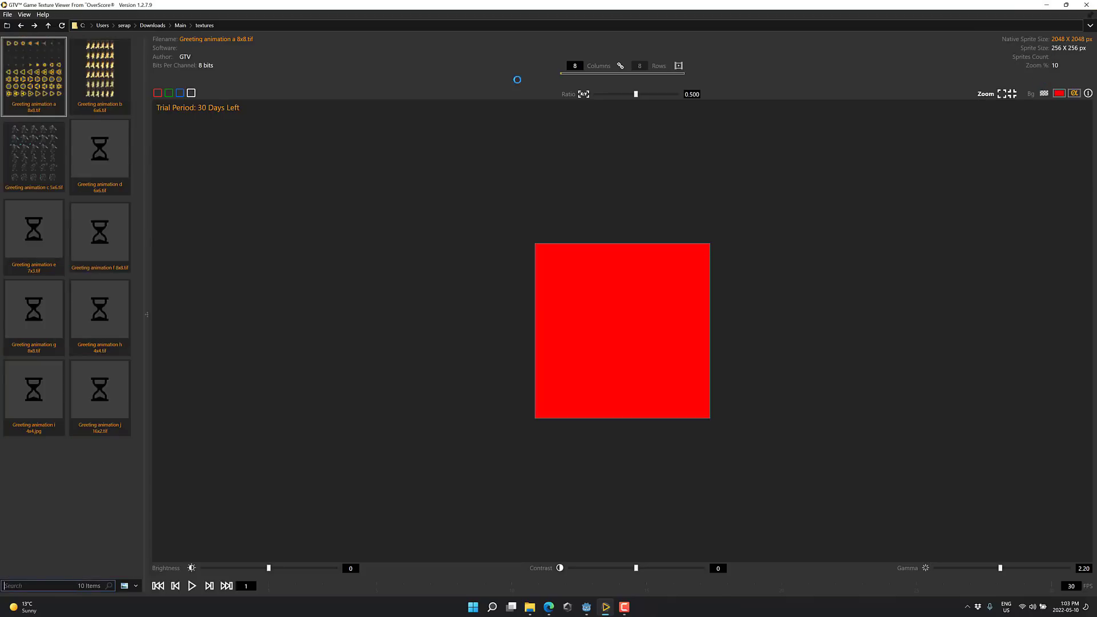
click(99, 235)
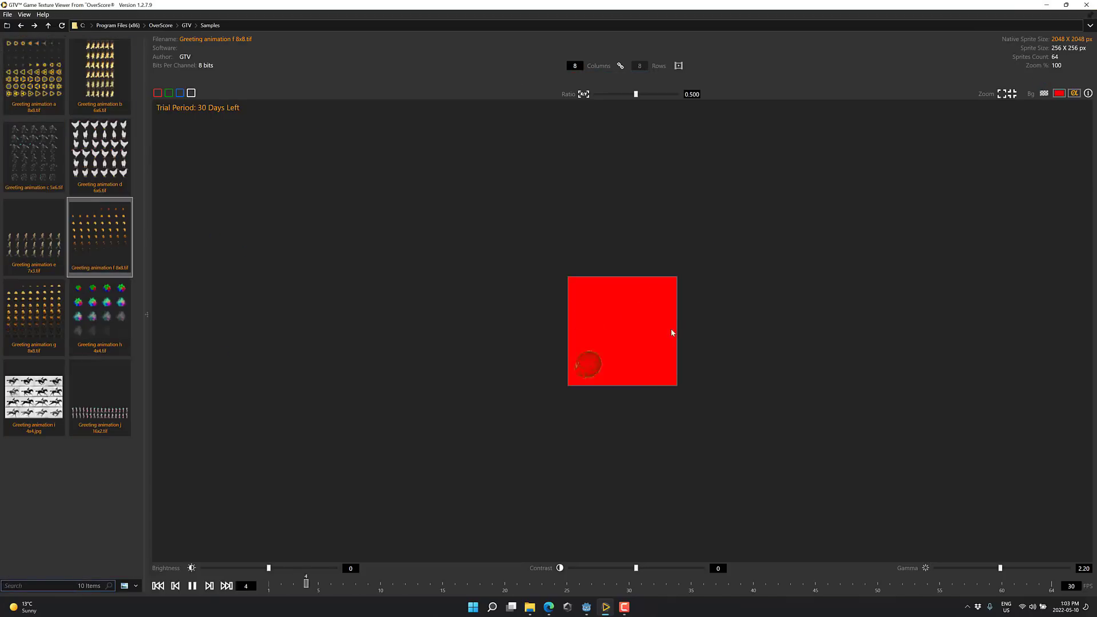
- Set the background colour to white, then switch to the transparent checkerboard background
click(1059, 95)
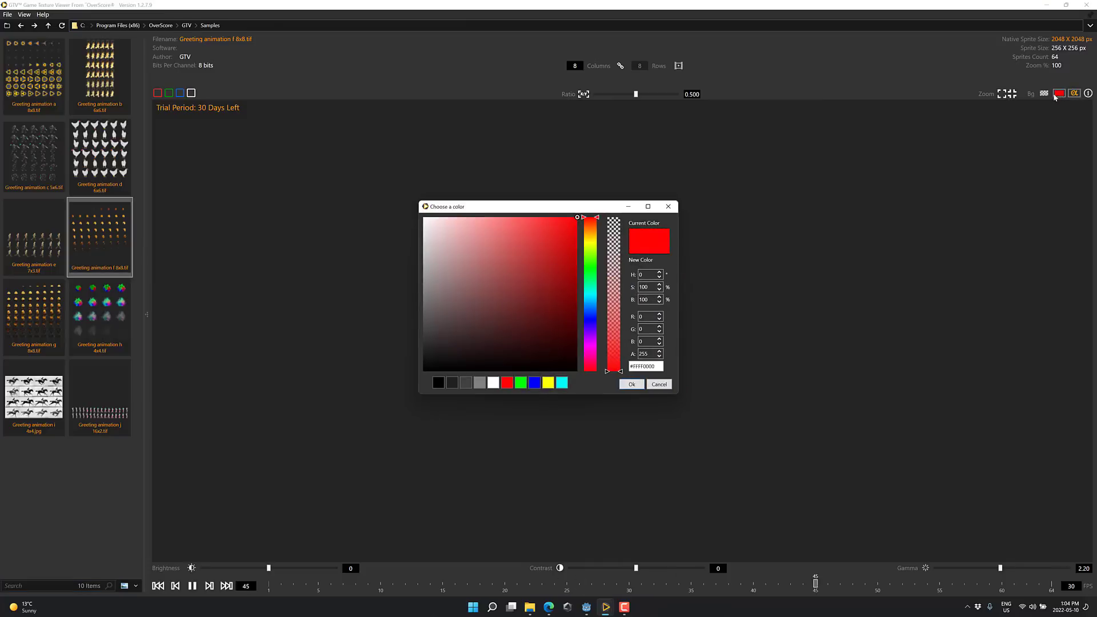
drag(430, 295, 379, 209)
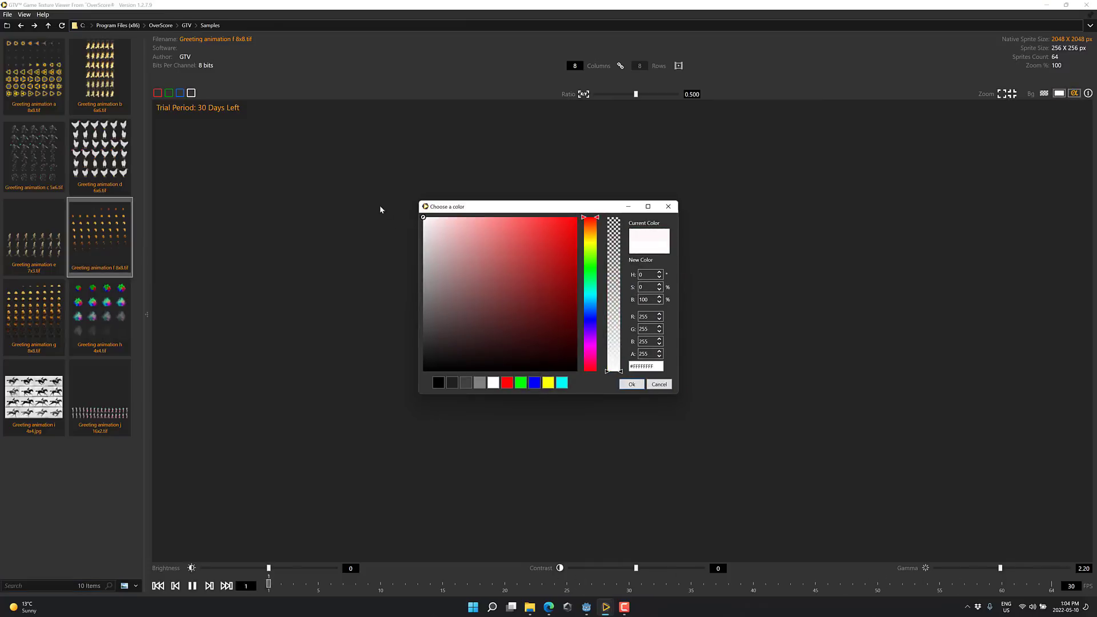
click(633, 384)
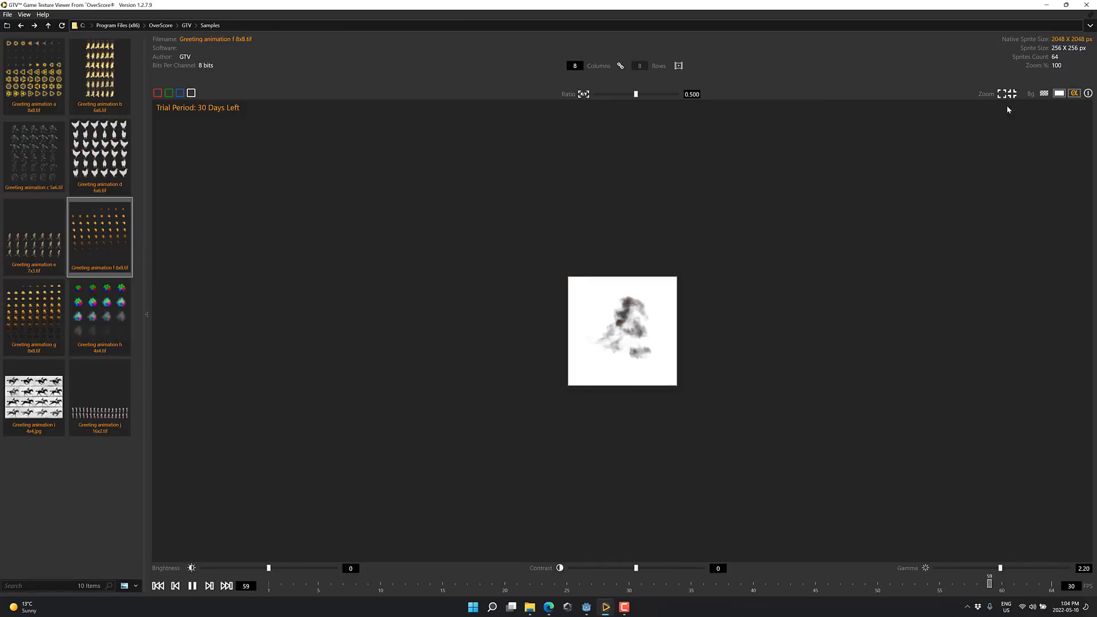
click(1031, 95)
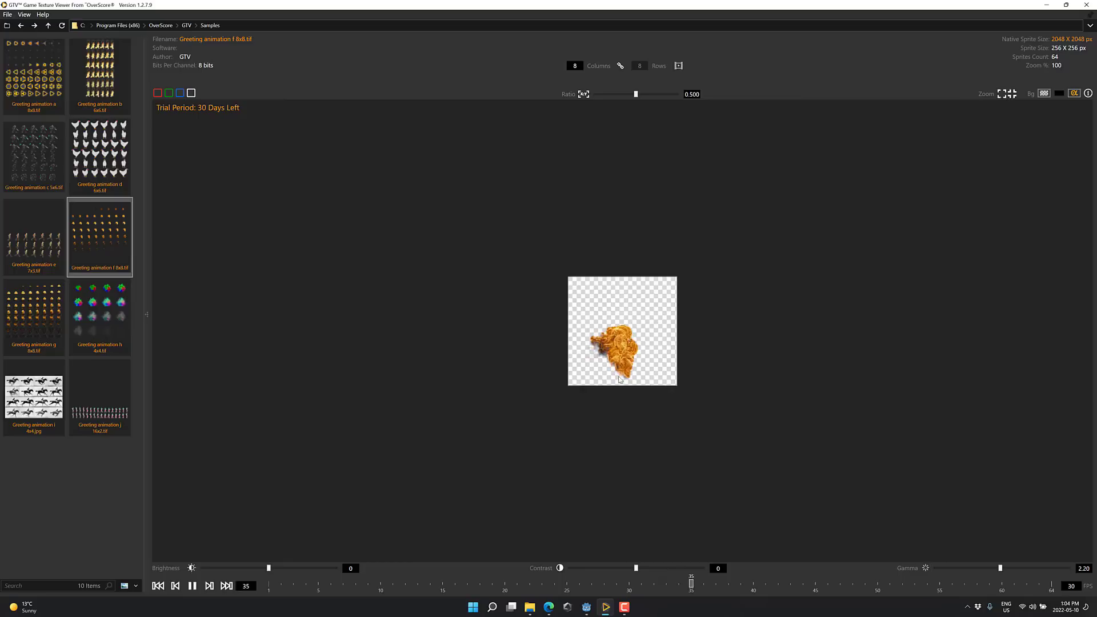
scroll(673, 379, up, 6)
scroll(674, 377, up, 3)
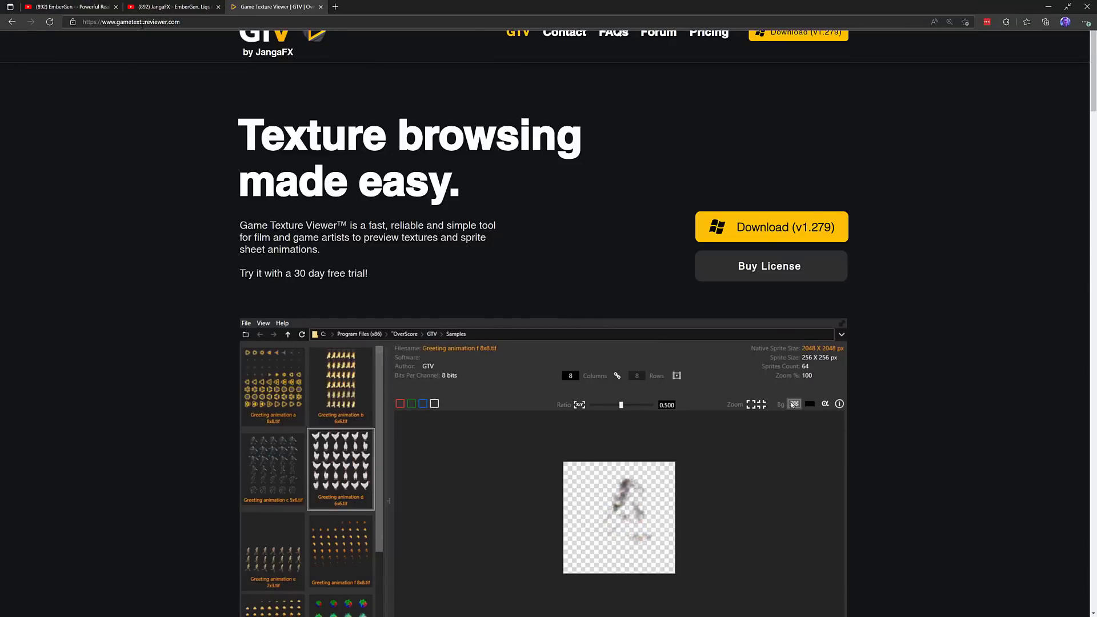
- Open the GTV site's Pricing page and highlight the free activation code
click(719, 36)
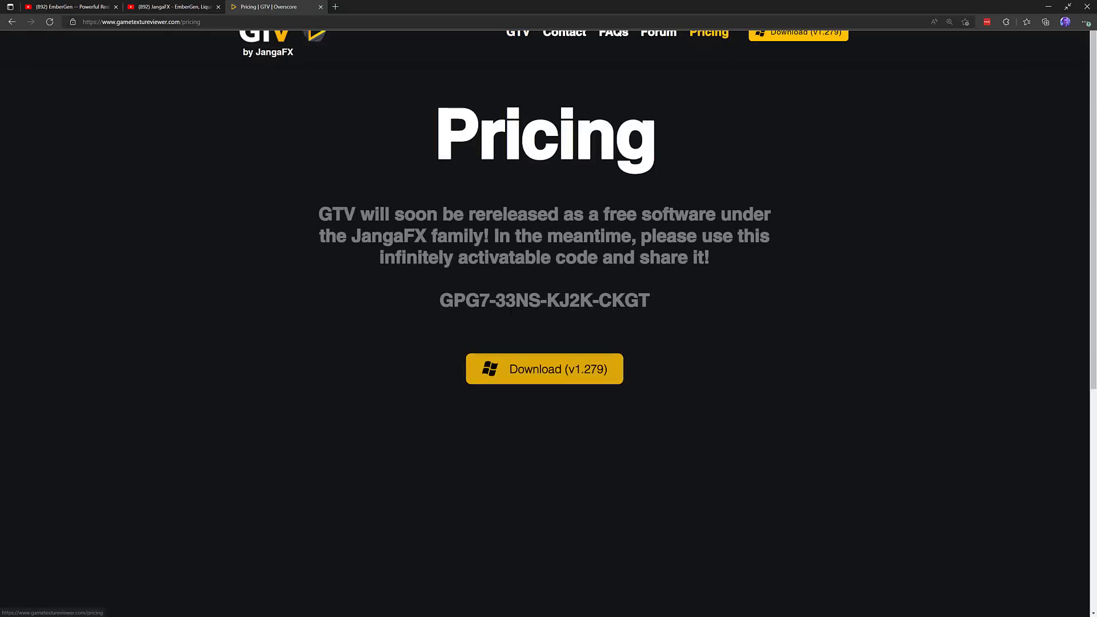
drag(440, 299, 661, 299)
key(ctrl+c)
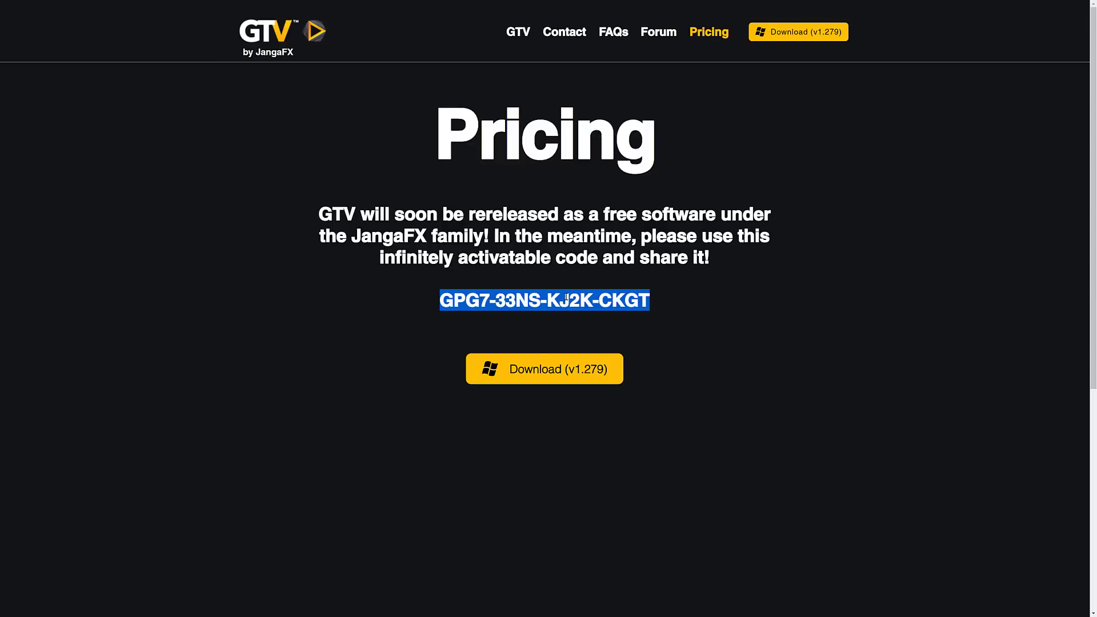
- In GTV's Help > License Manager, paste the copied activation code, validate it, and close
key(alt+Tab)
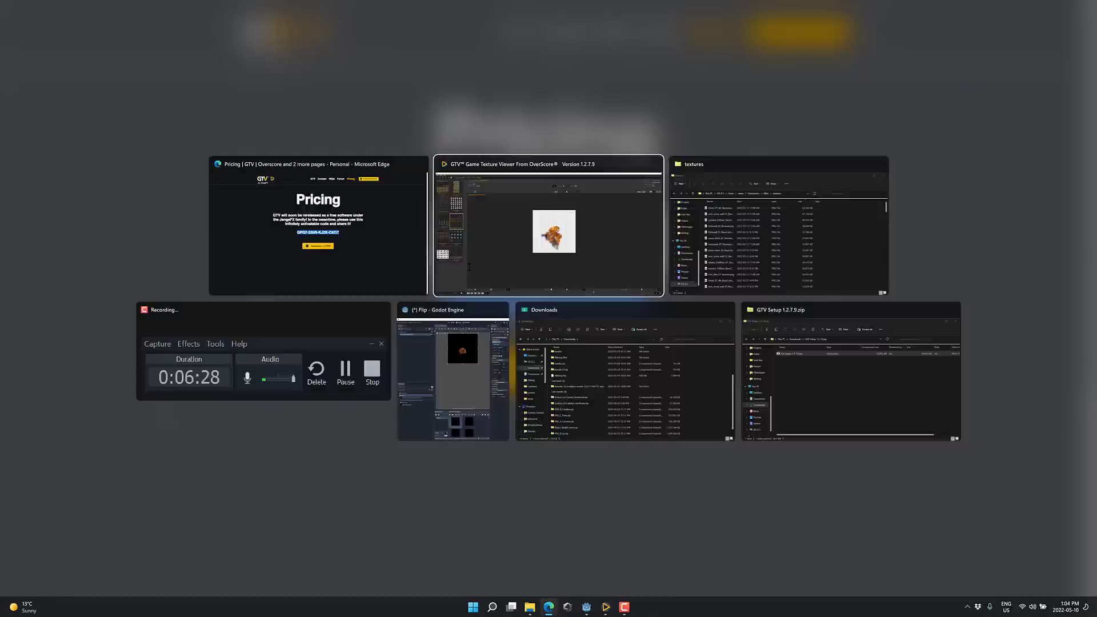
click(42, 15)
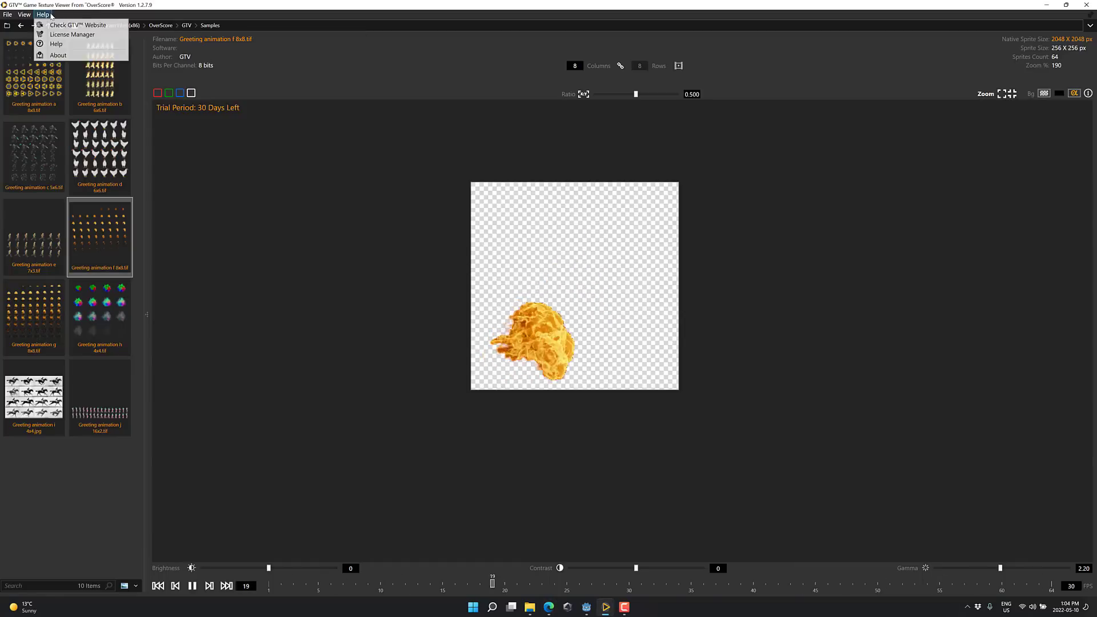
click(64, 35)
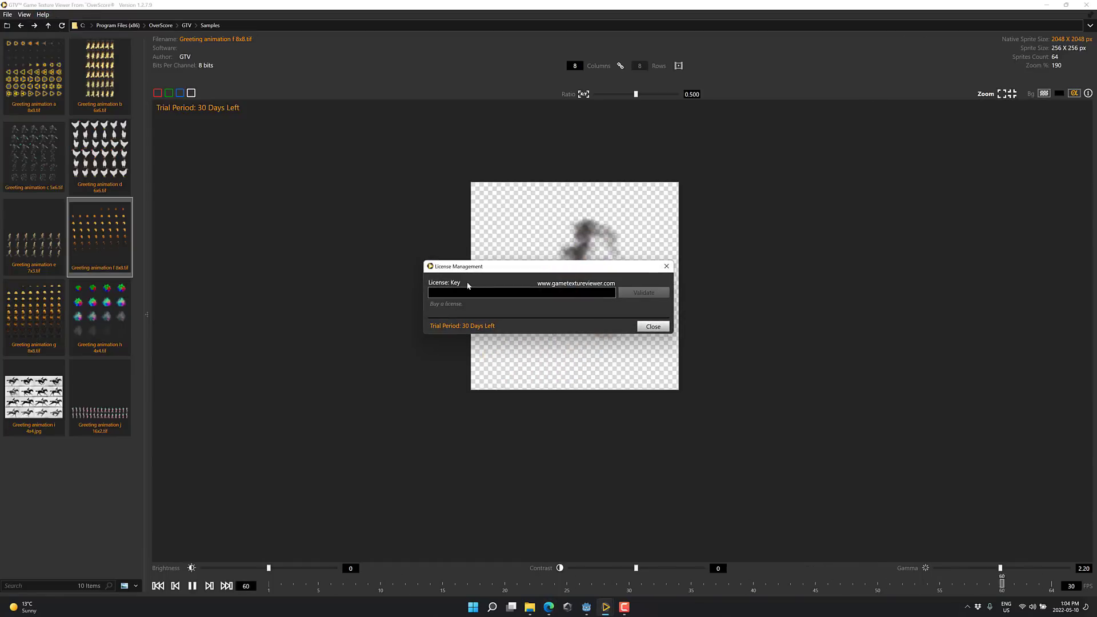
key(ctrl+v)
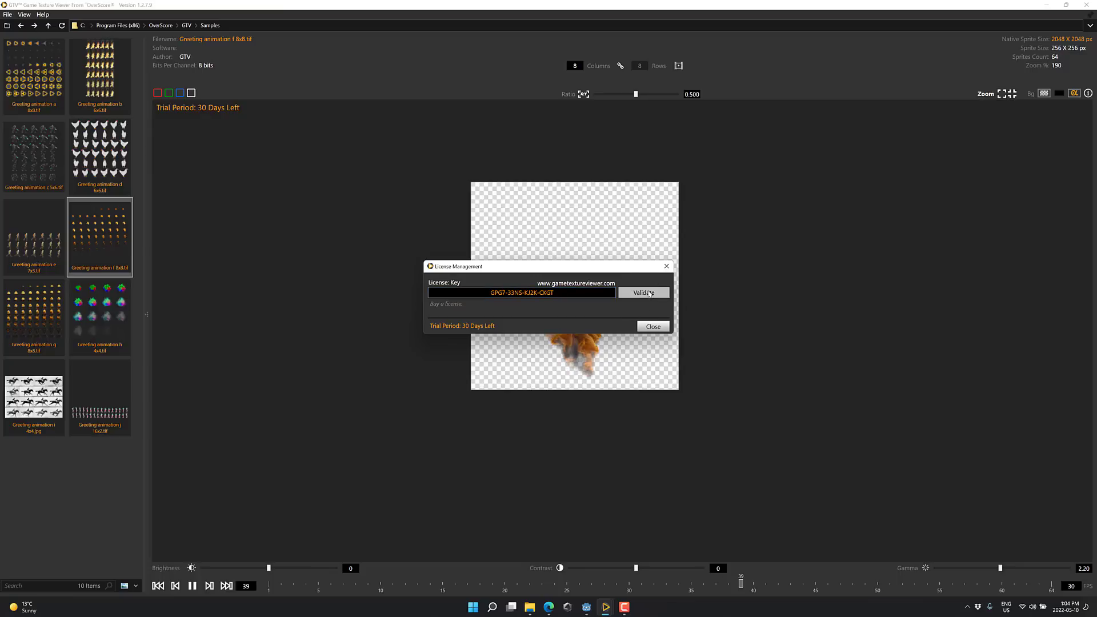
click(649, 293)
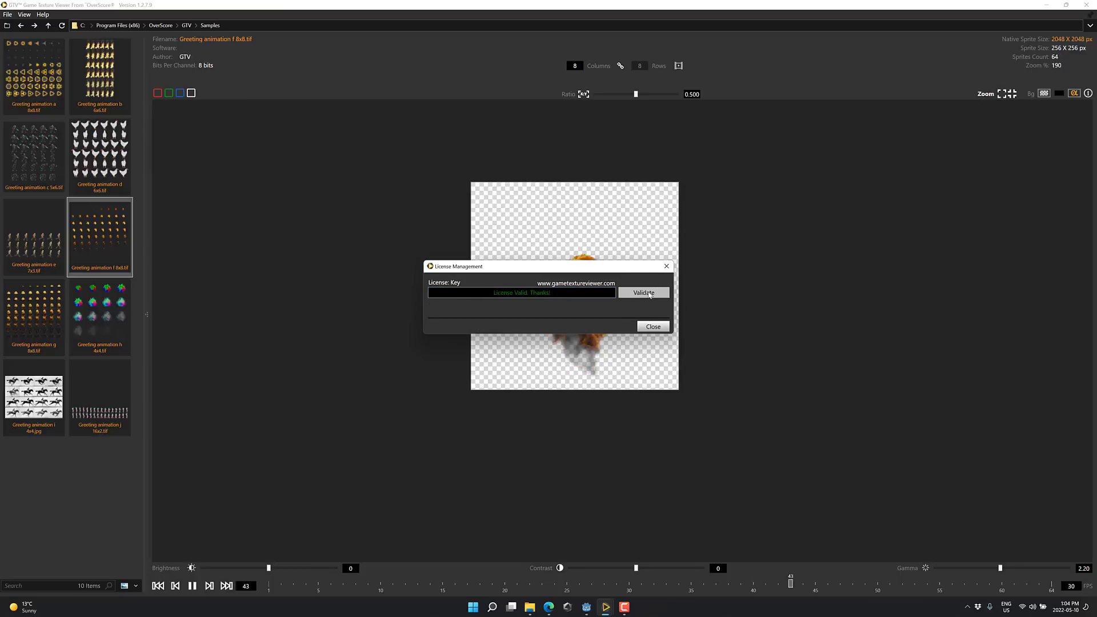
click(650, 326)
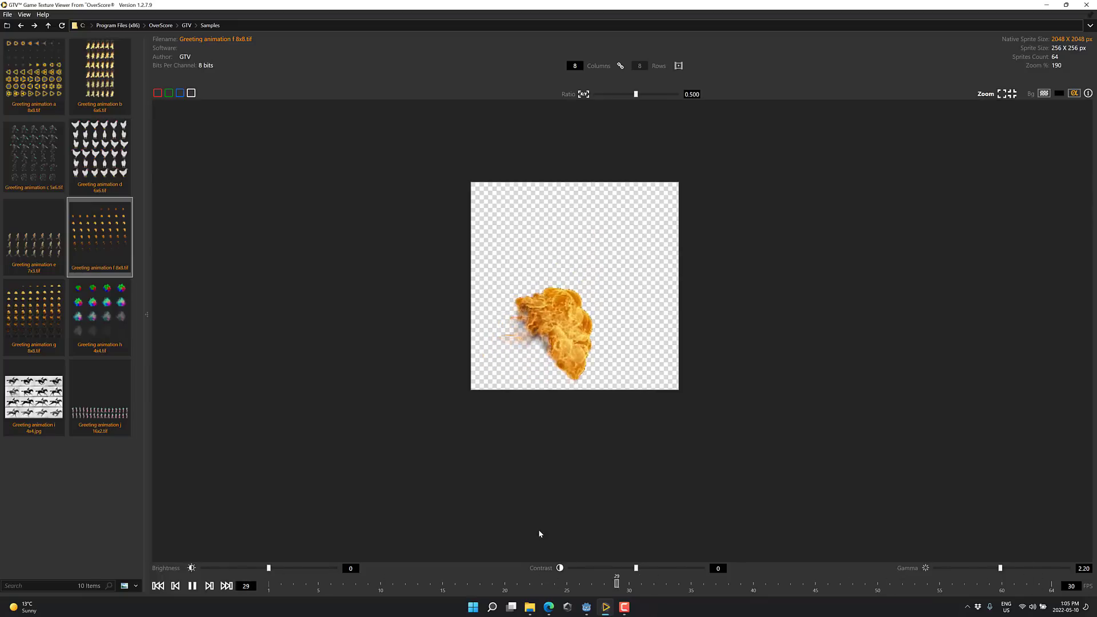
mouse_move(530, 608)
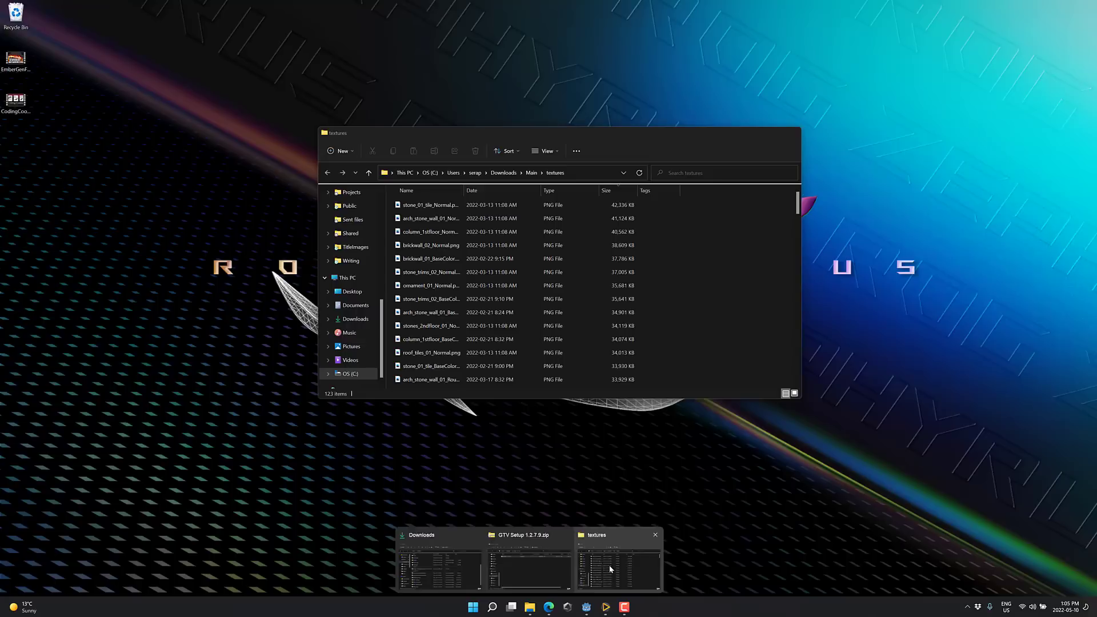
click(609, 564)
right_click(429, 283)
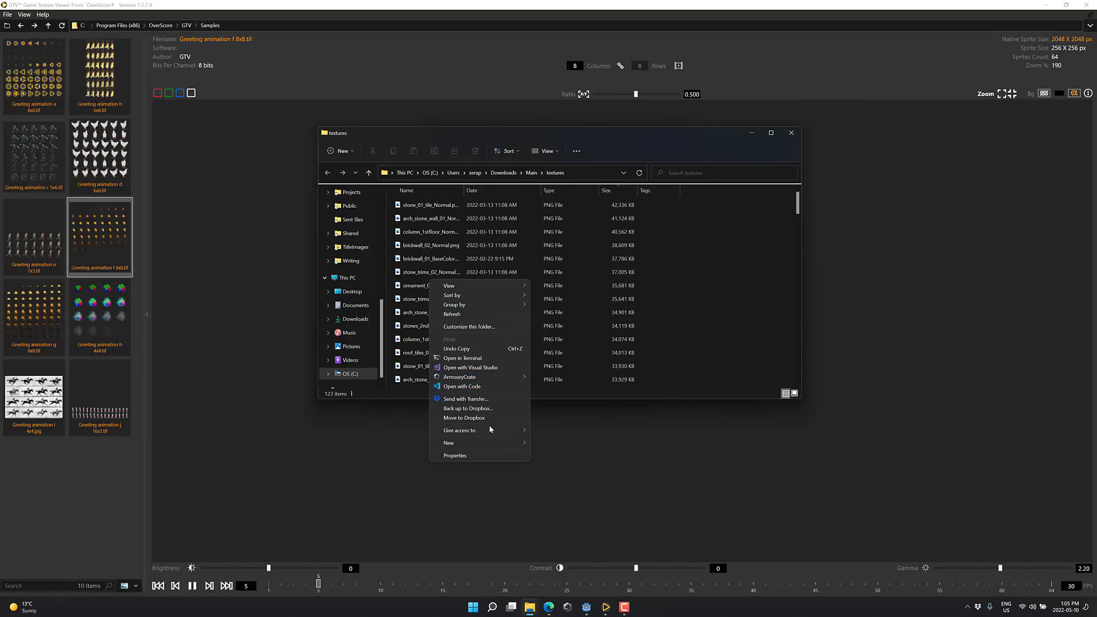
click(726, 323)
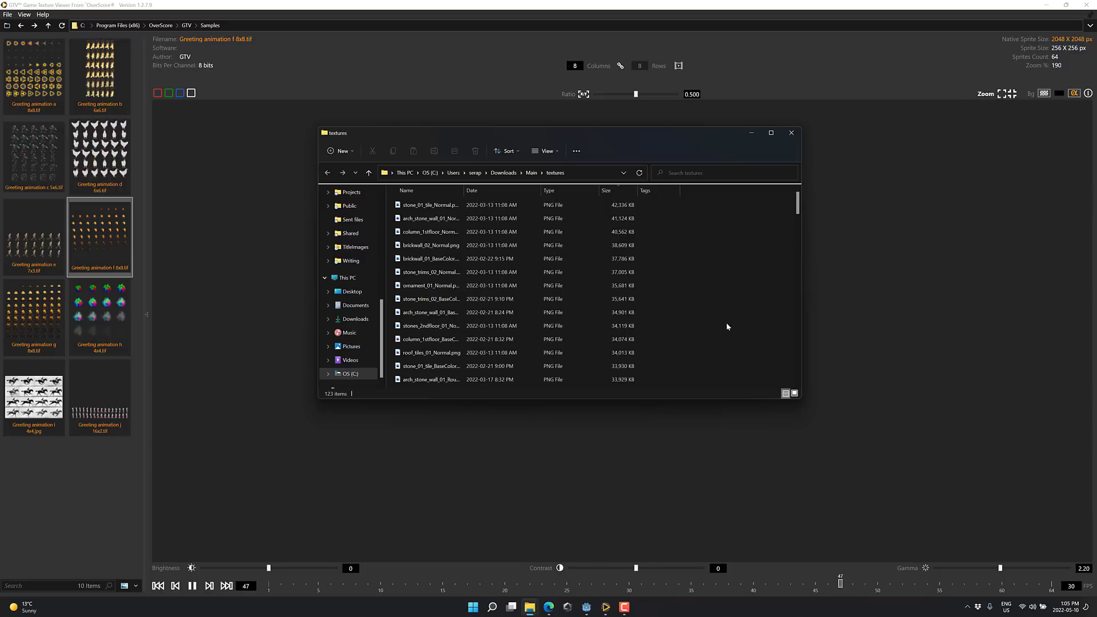
right_click(424, 236)
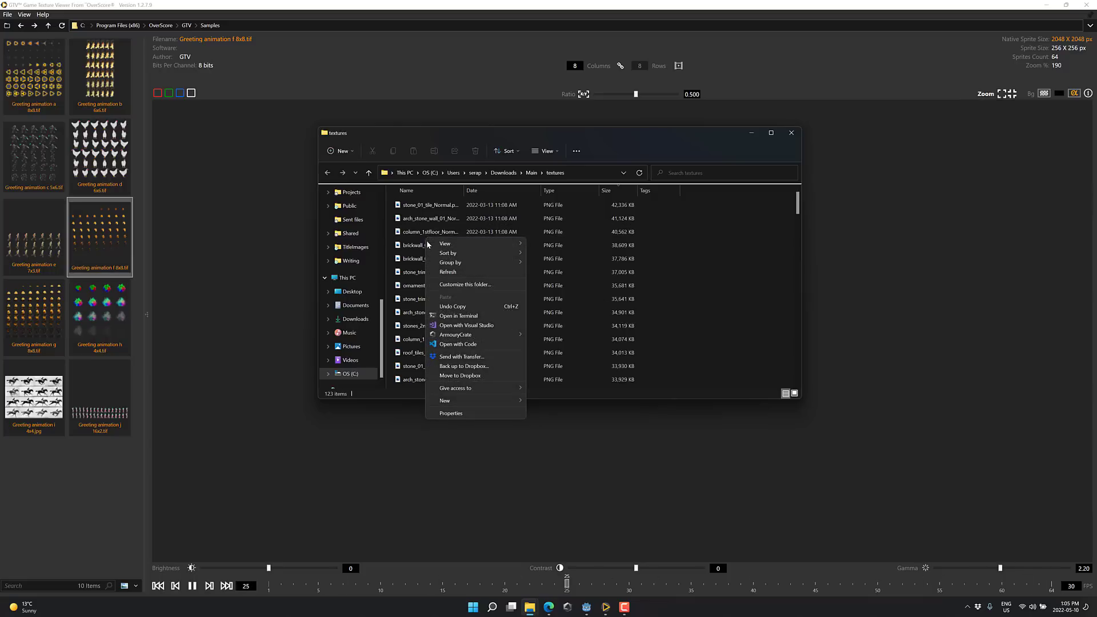
click(583, 472)
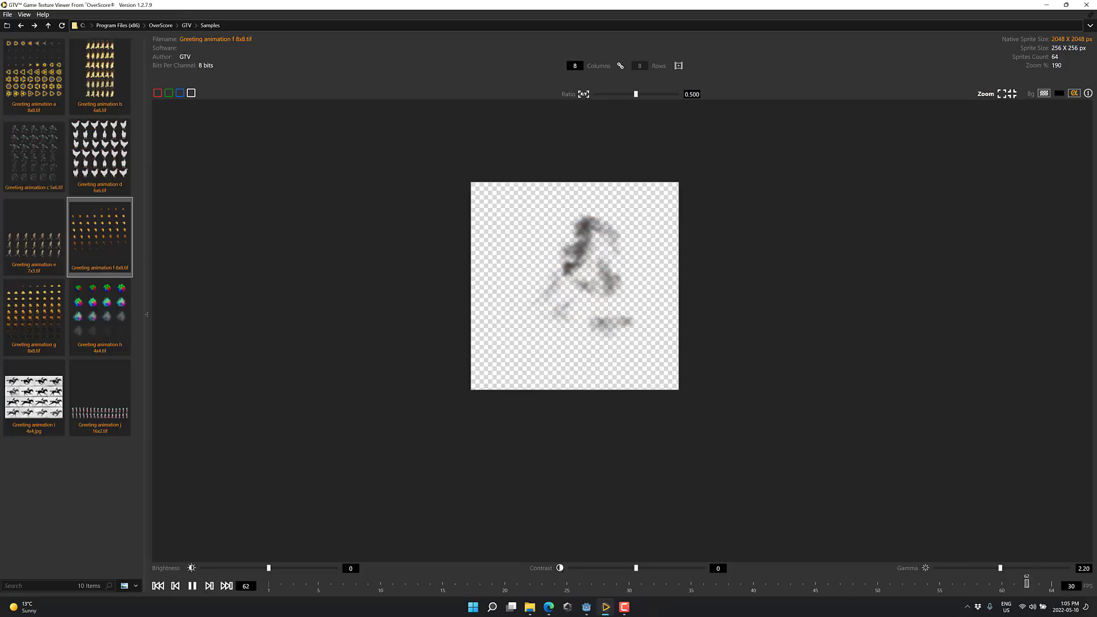
- Open PKG_A_Curtains from the recently visited folders, then show that list again
click(1088, 24)
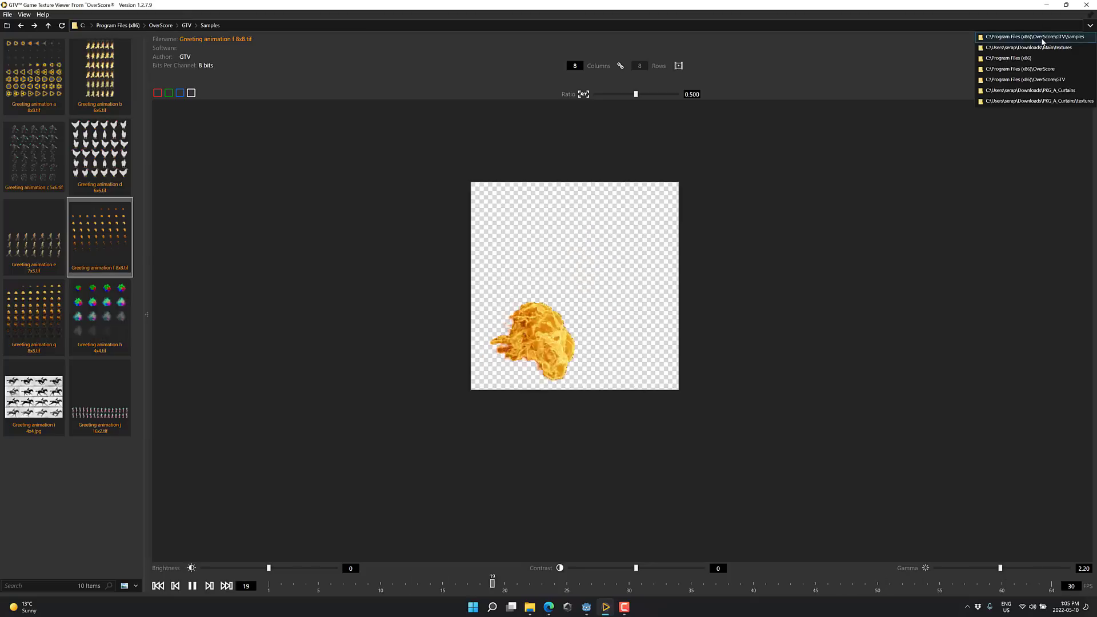
click(1043, 90)
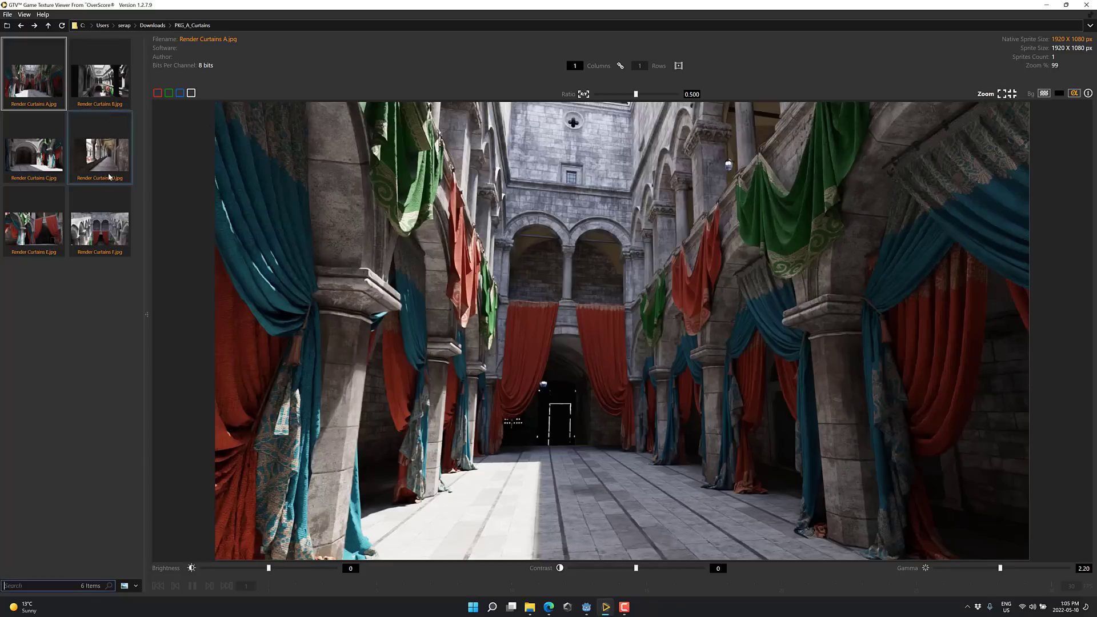
click(1090, 24)
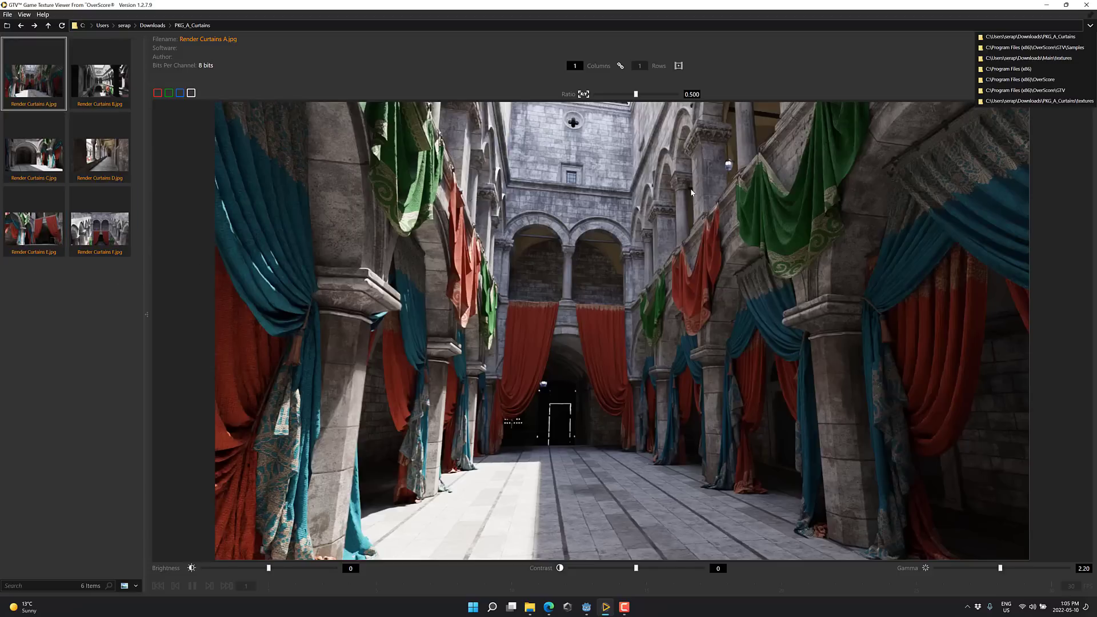
- Open PKG_A_Curtains\textures from the folder list and show recent folders again
click(1028, 102)
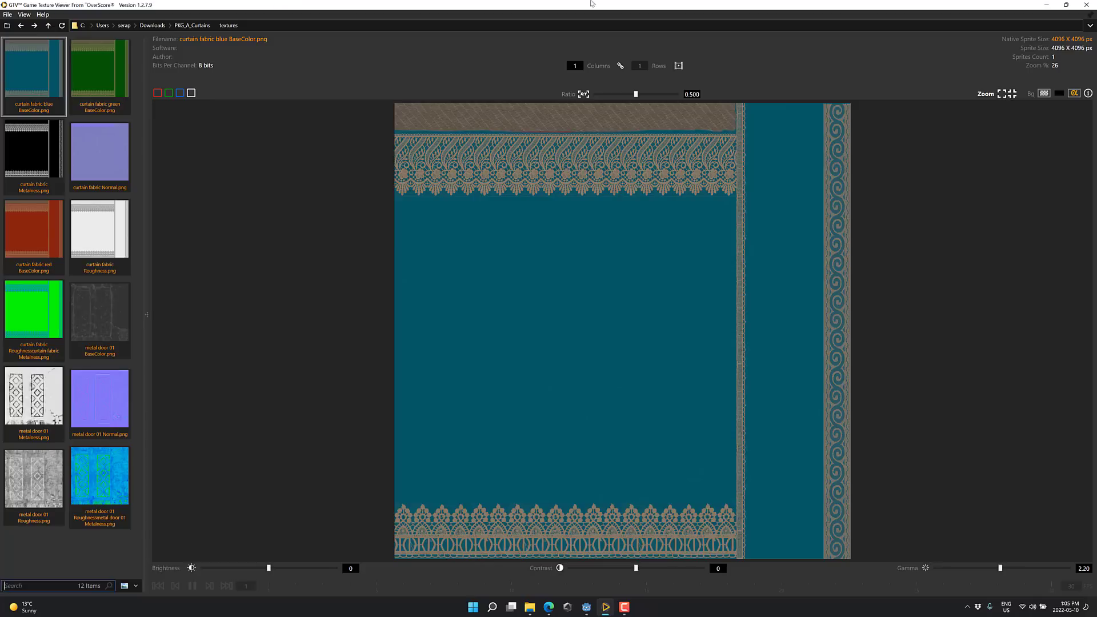
click(1089, 26)
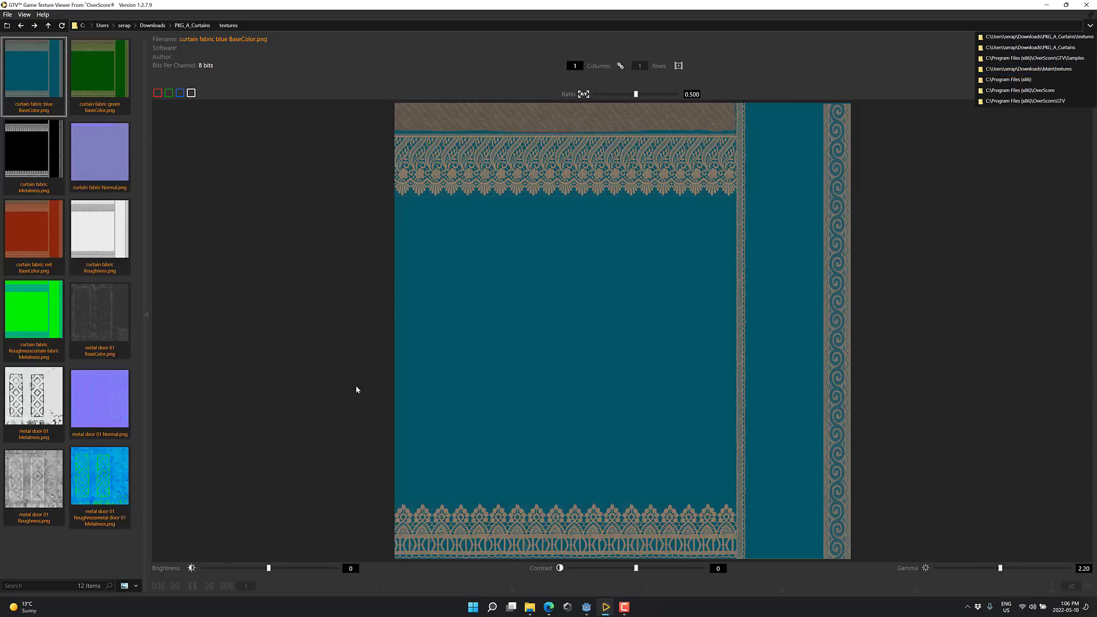
click(548, 609)
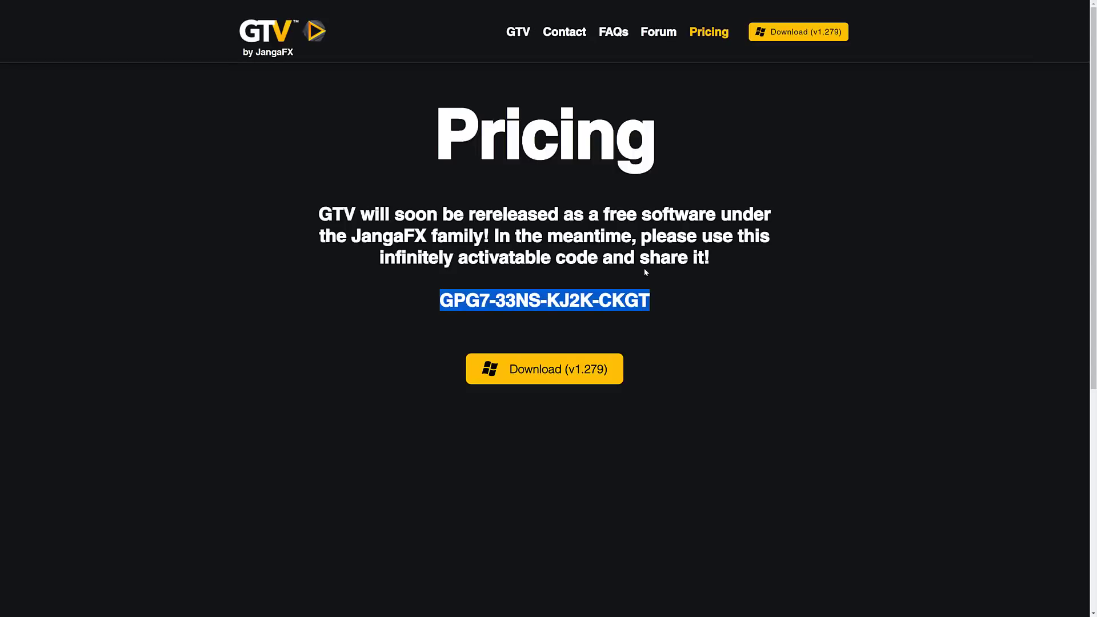